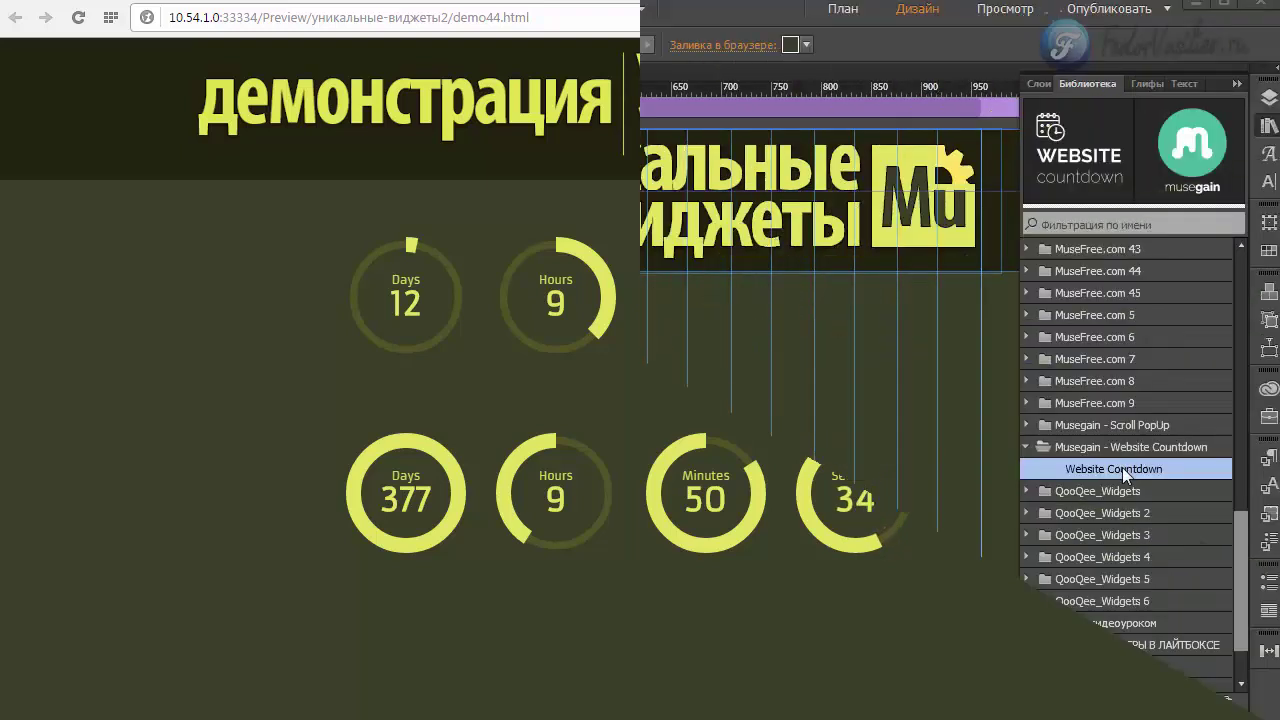
# Step: Place the Website Countdown widget on the demo44 page, centred just below the header, and preview the page in the browser
pyautogui.moveTo(1122, 467); pyautogui.dragTo(840, 410)
pyautogui.moveTo(840, 410); pyautogui.dragTo(198, 151)
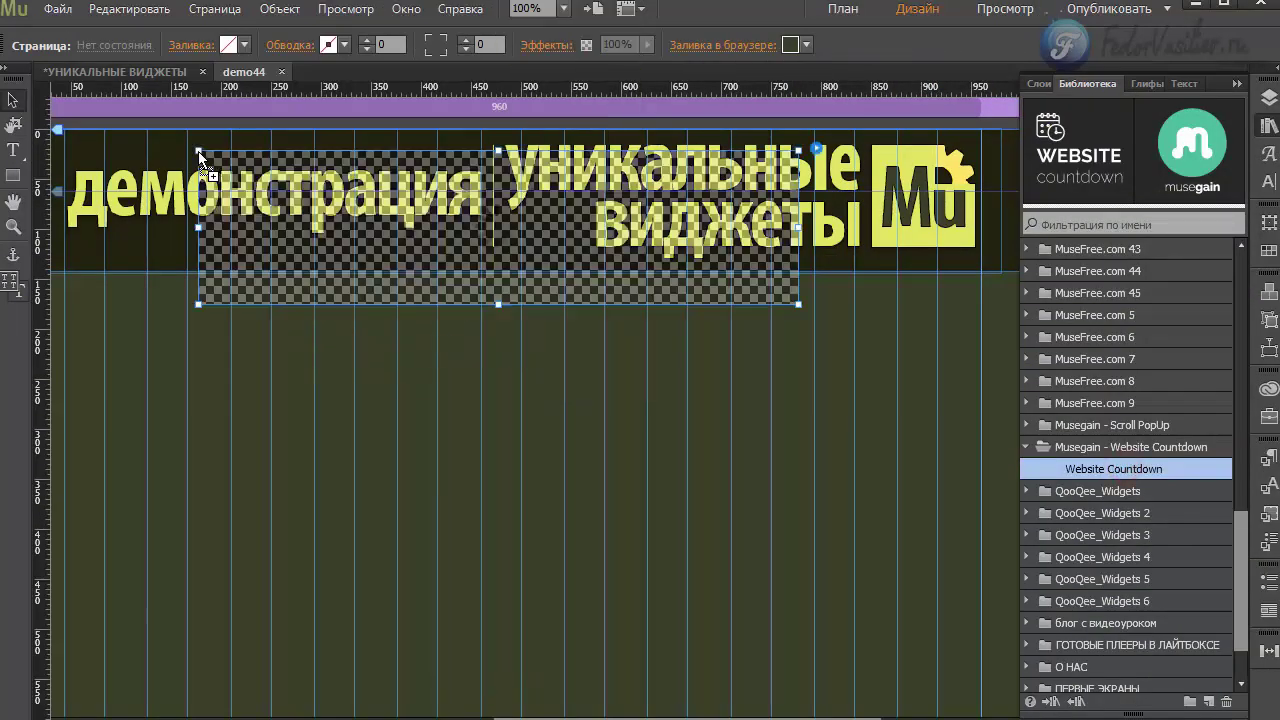
pyautogui.click(816, 151)
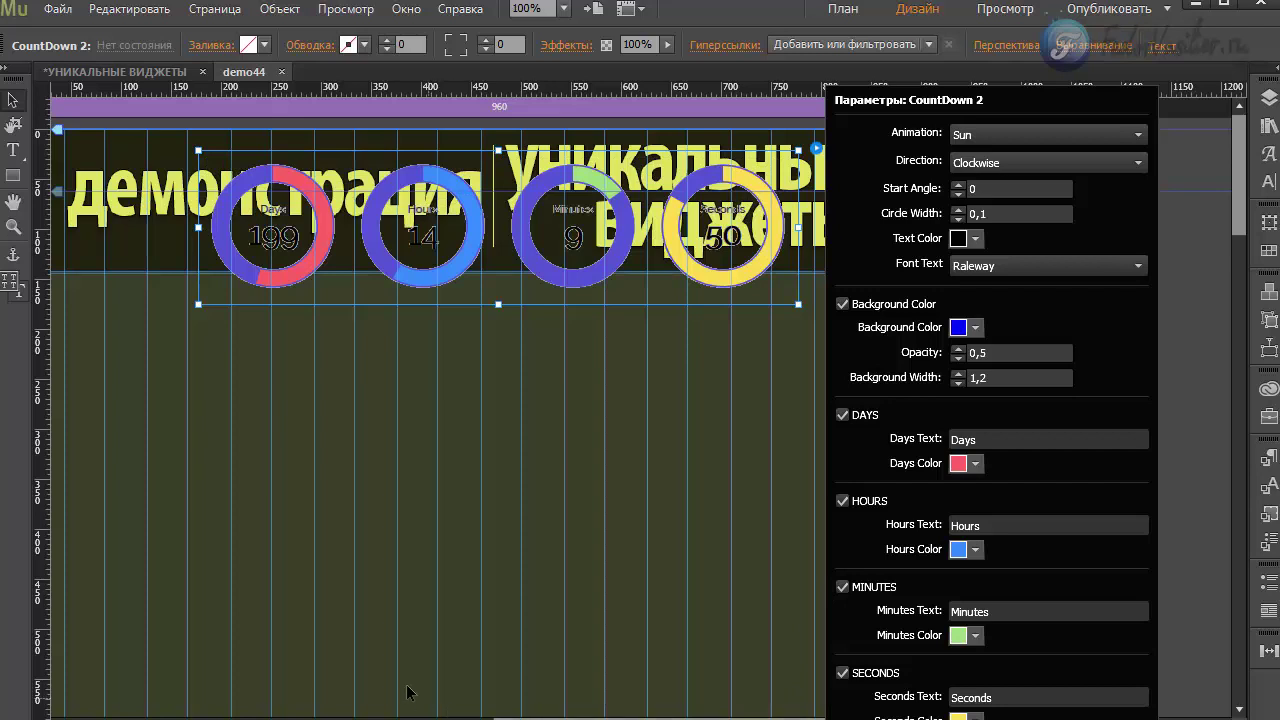
pyautogui.moveTo(550, 300); pyautogui.dragTo(540, 410)
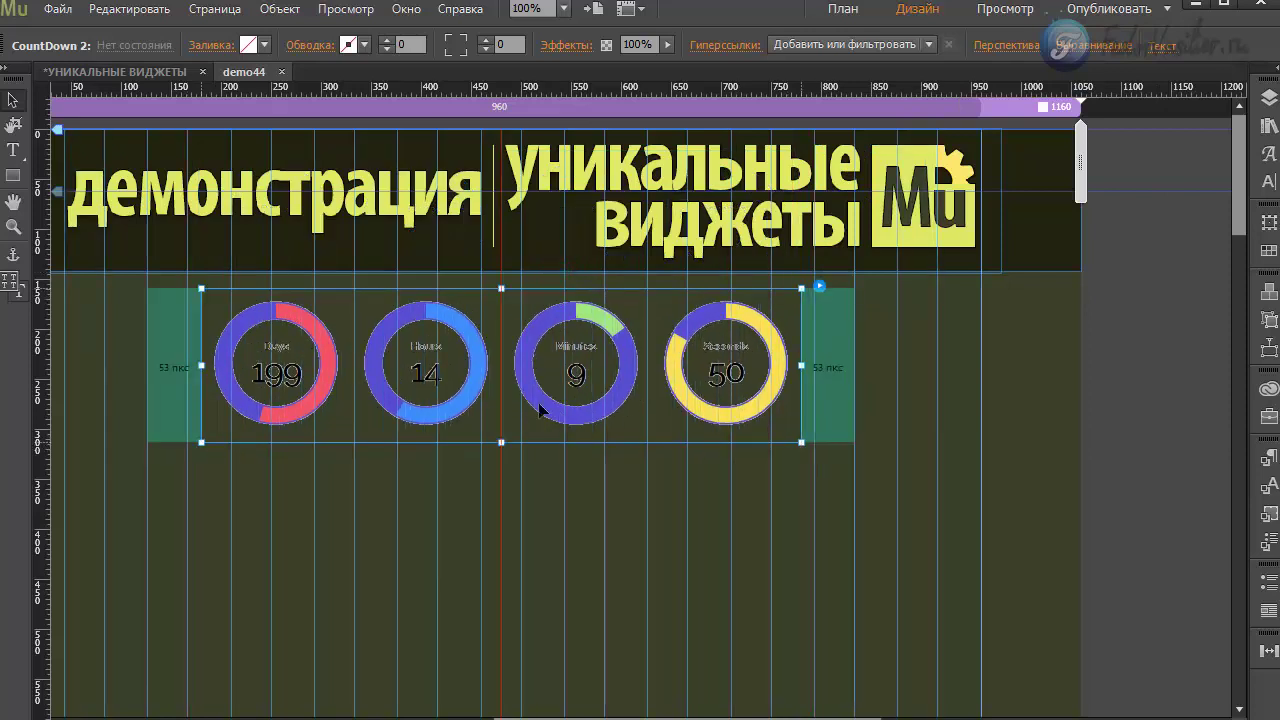
pyautogui.click(57, 8)
pyautogui.click(118, 350)
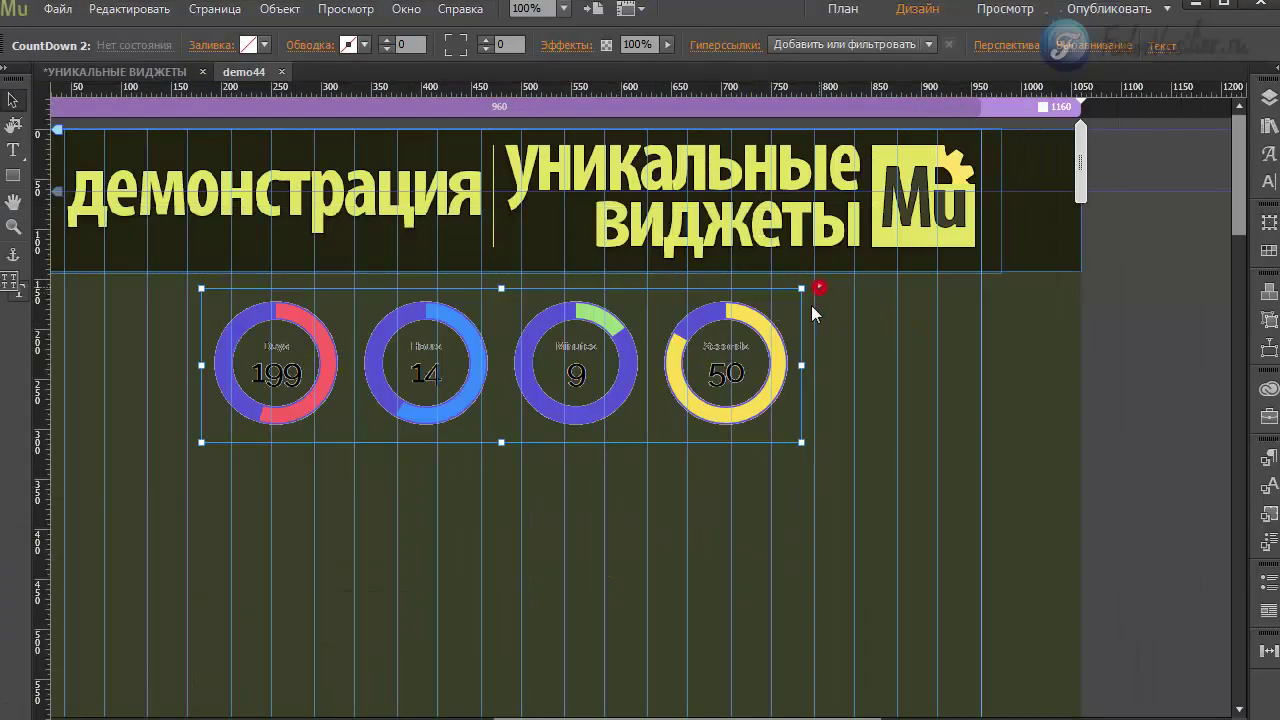
# Step: Set the countdown widget's animation to Moon and preview the page in the browser
pyautogui.click(819, 287)
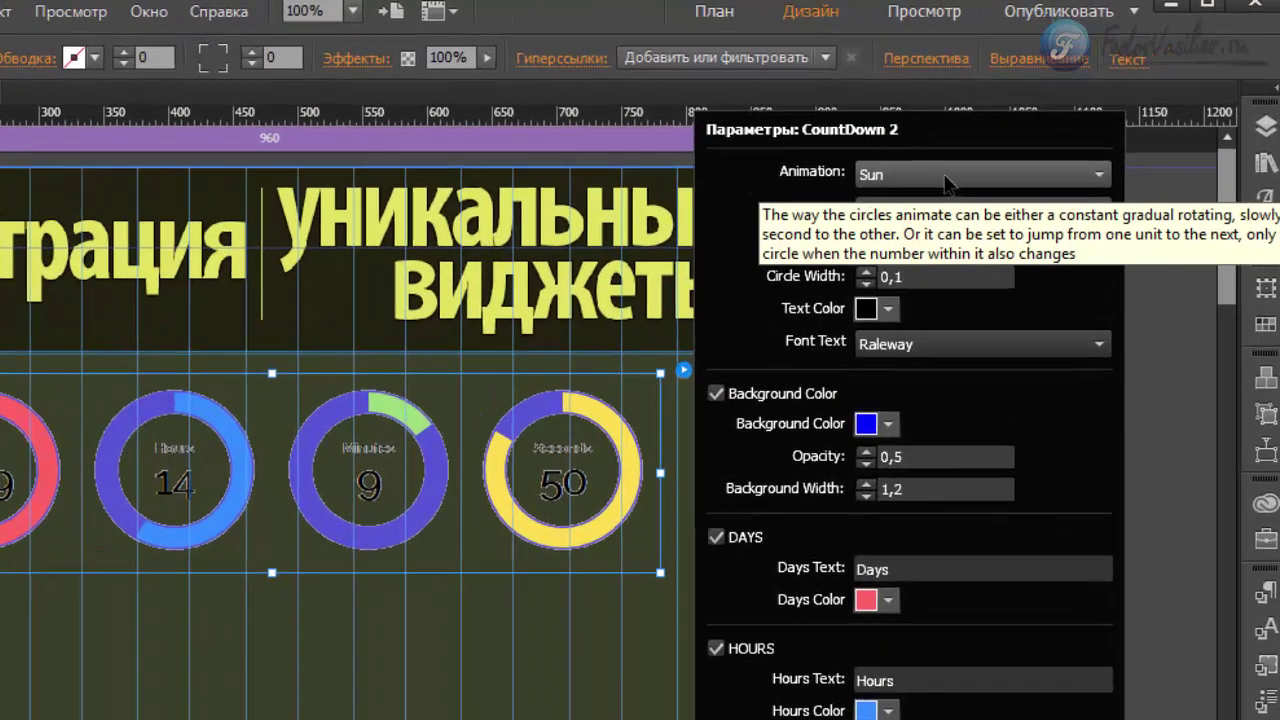
pyautogui.click(997, 134)
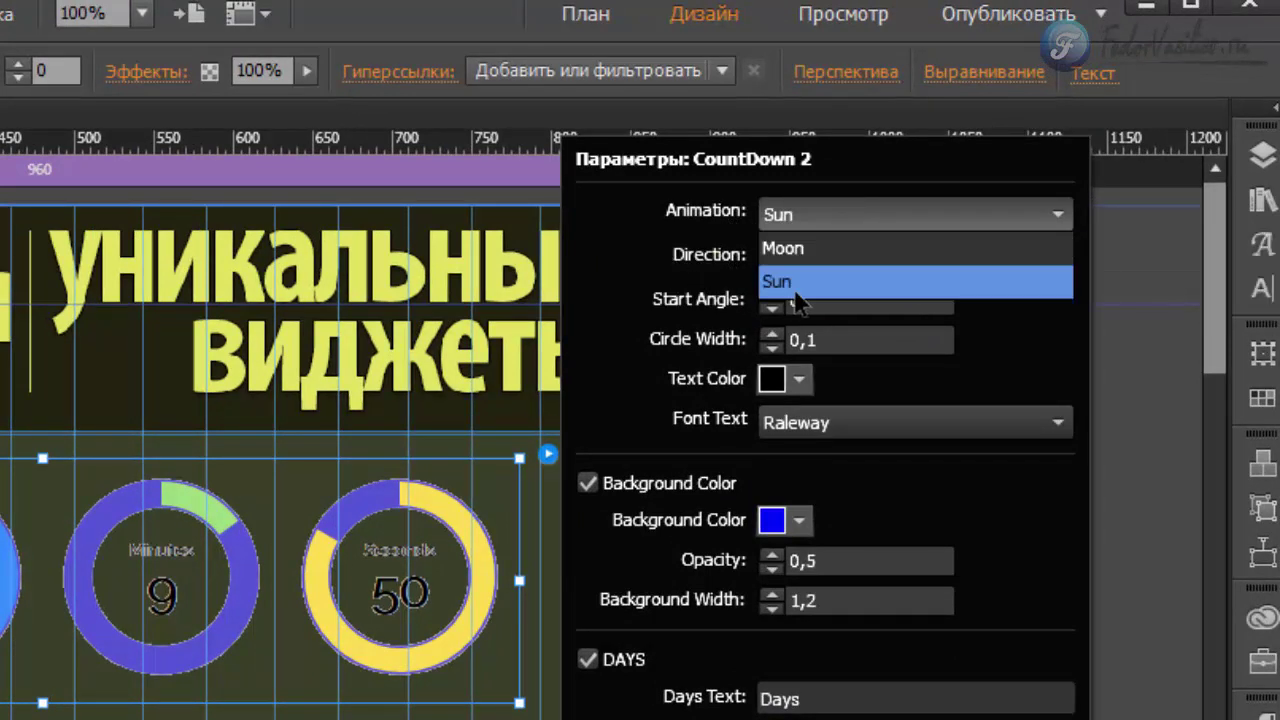
pyautogui.click(634, 250)
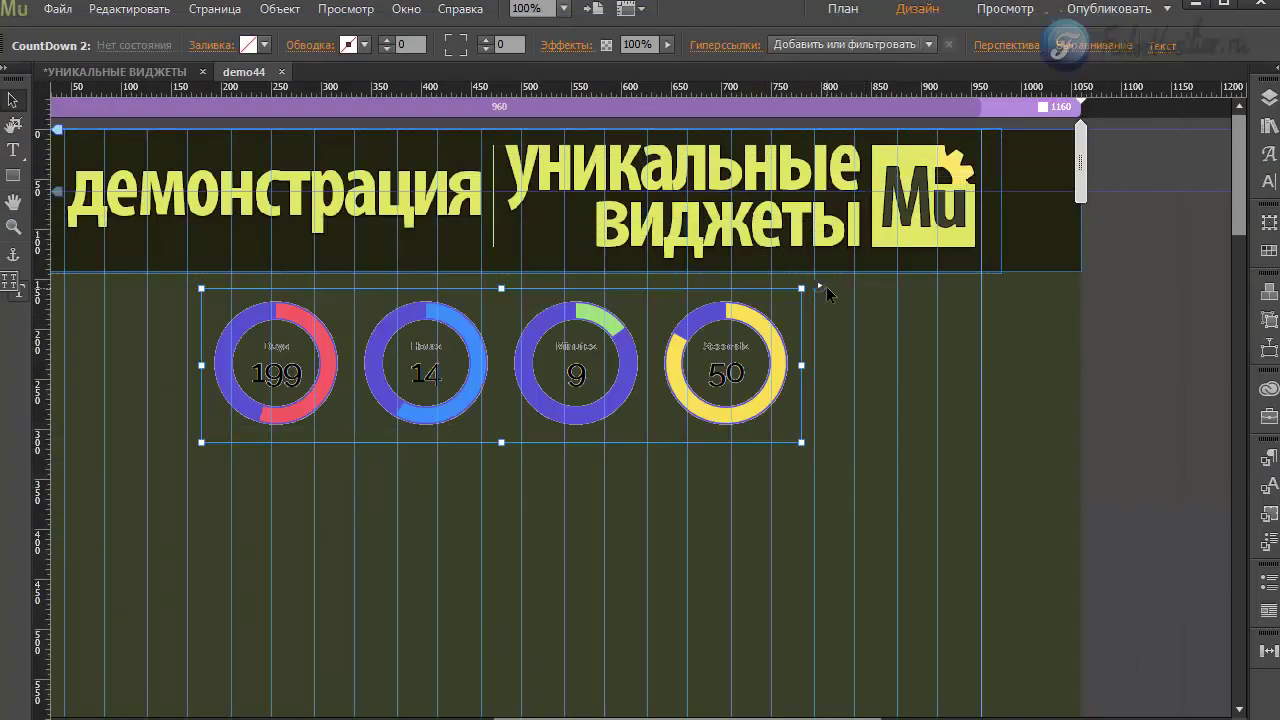
pyautogui.click(1012, 134)
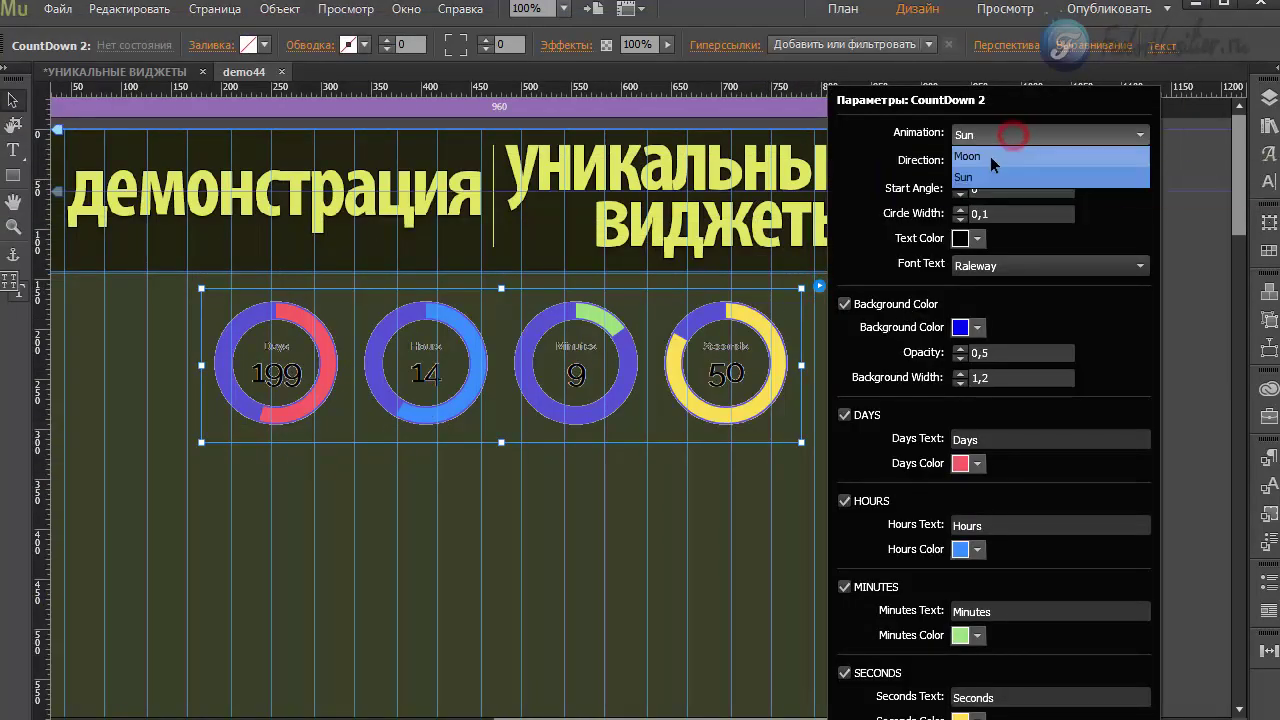
pyautogui.click(972, 157)
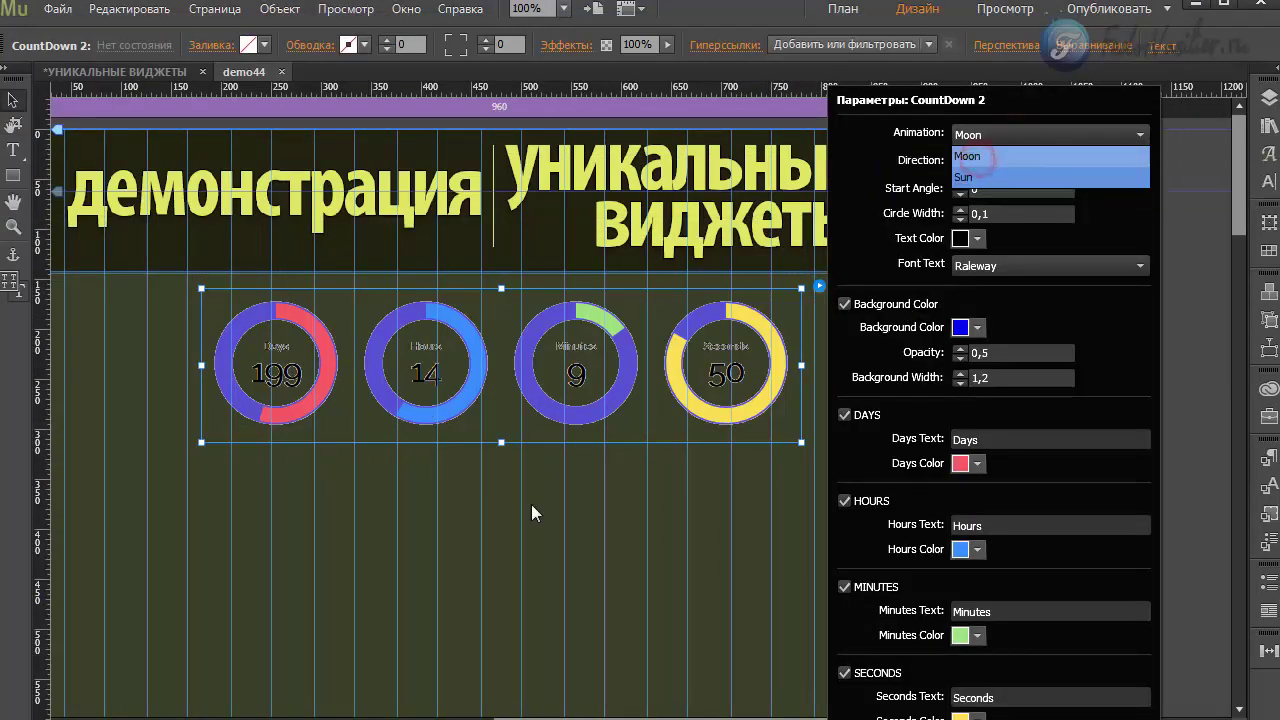
pyautogui.click(700, 200)
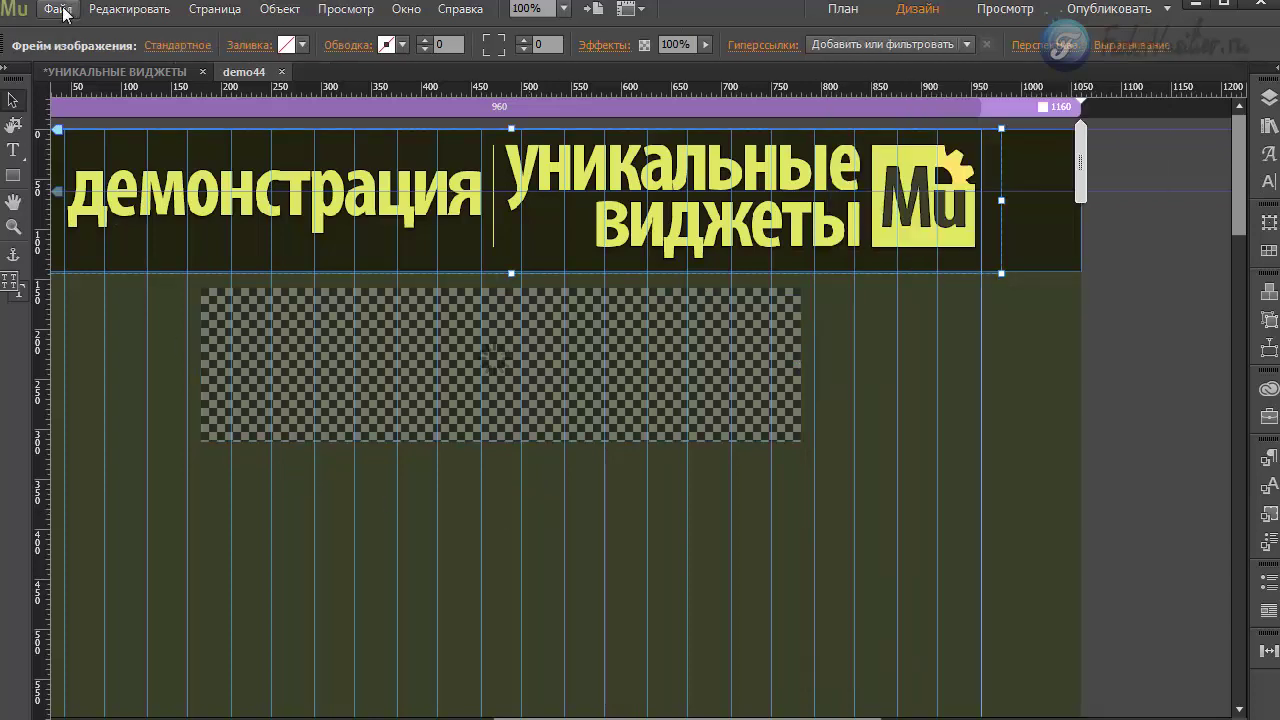
pyautogui.click(58, 8)
pyautogui.click(147, 352)
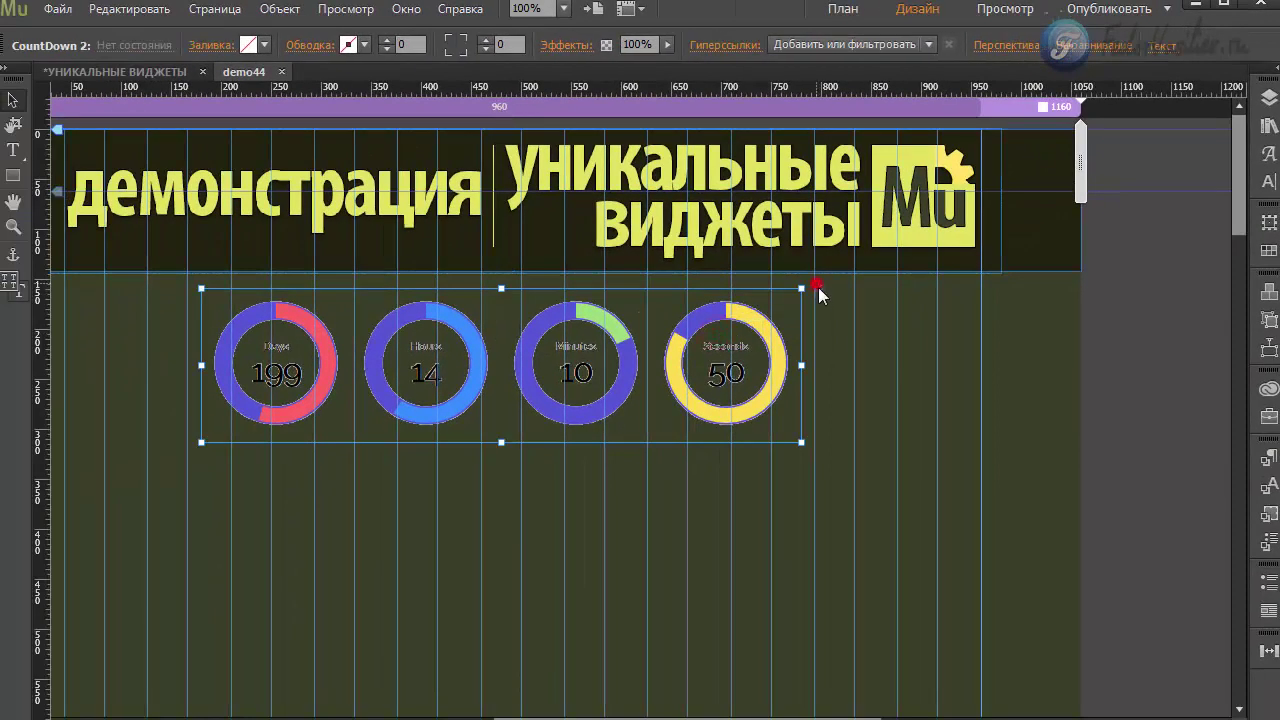
# Step: Try the countdown's Counter-clockwise and Both directions and preview the page in the browser
pyautogui.click(819, 289)
pyautogui.click(1001, 169)
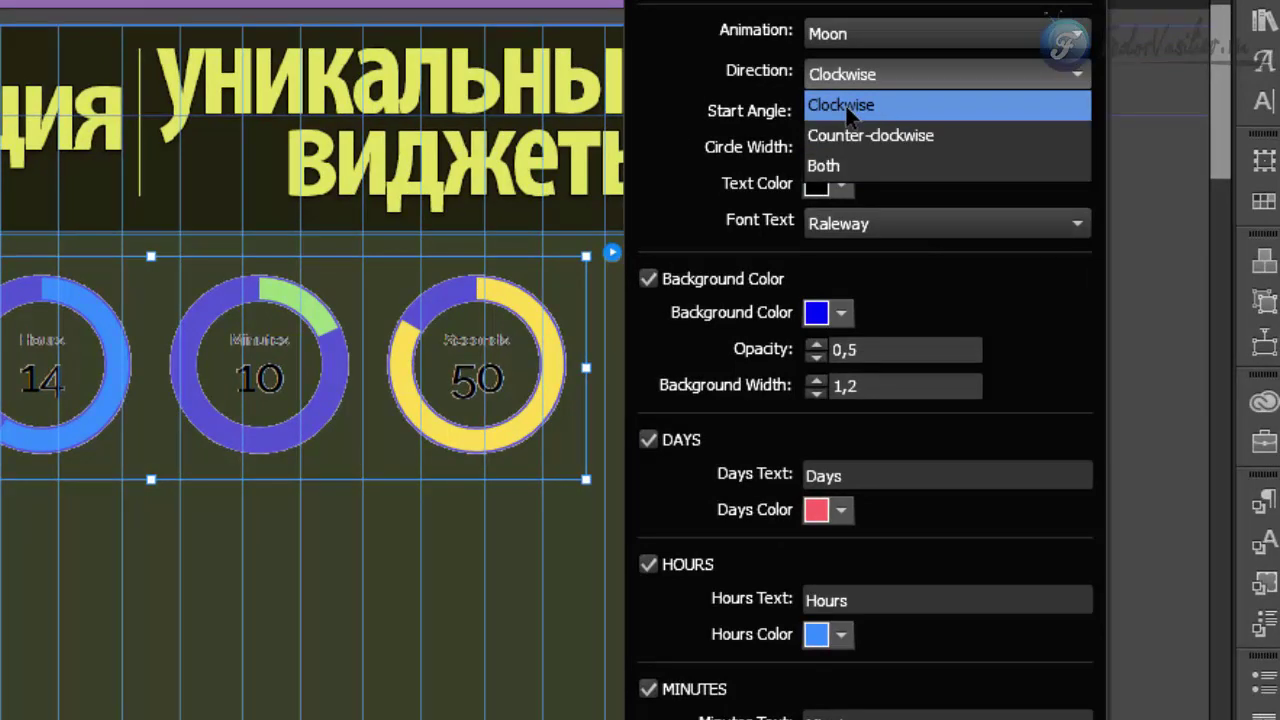
pyautogui.click(887, 144)
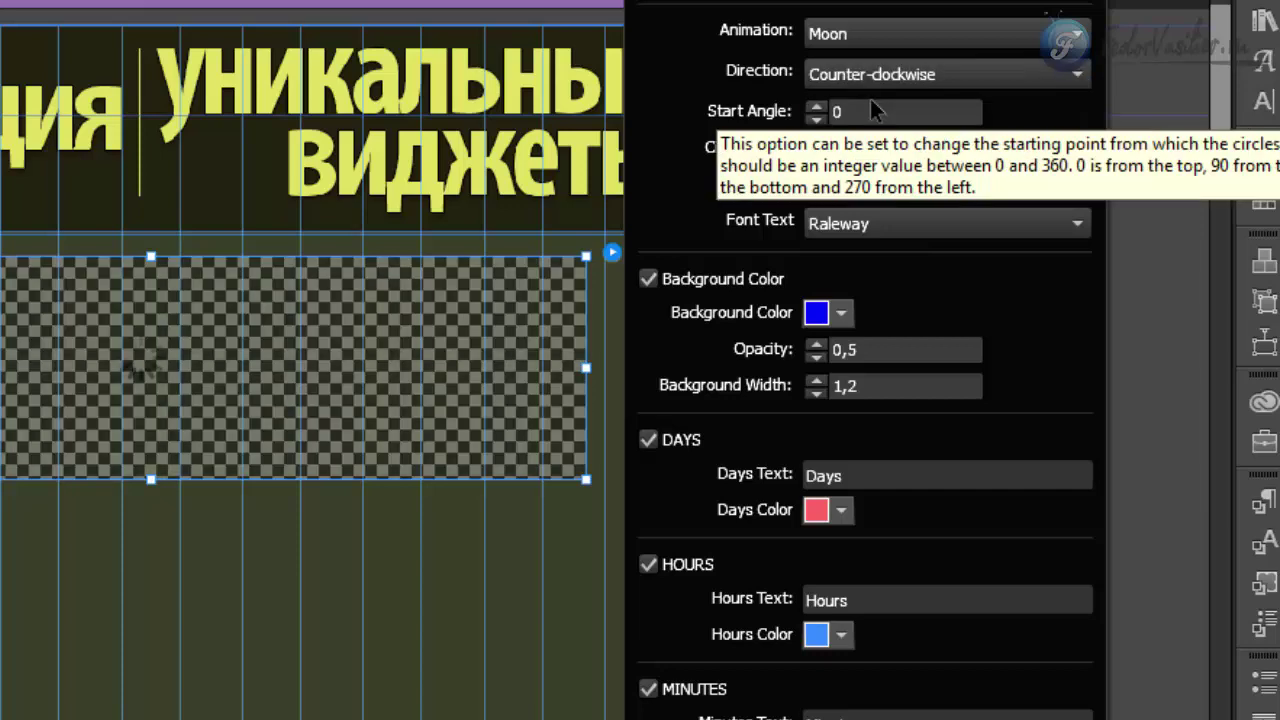
pyautogui.click(875, 80)
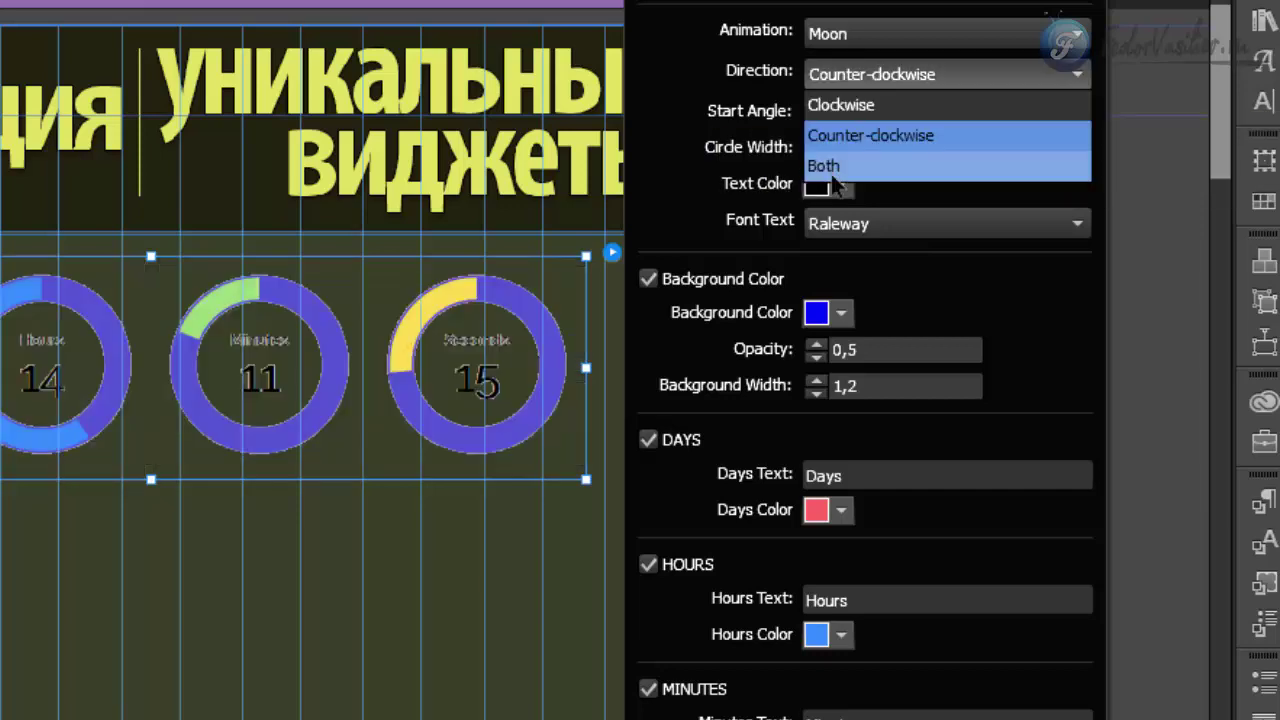
pyautogui.click(835, 165)
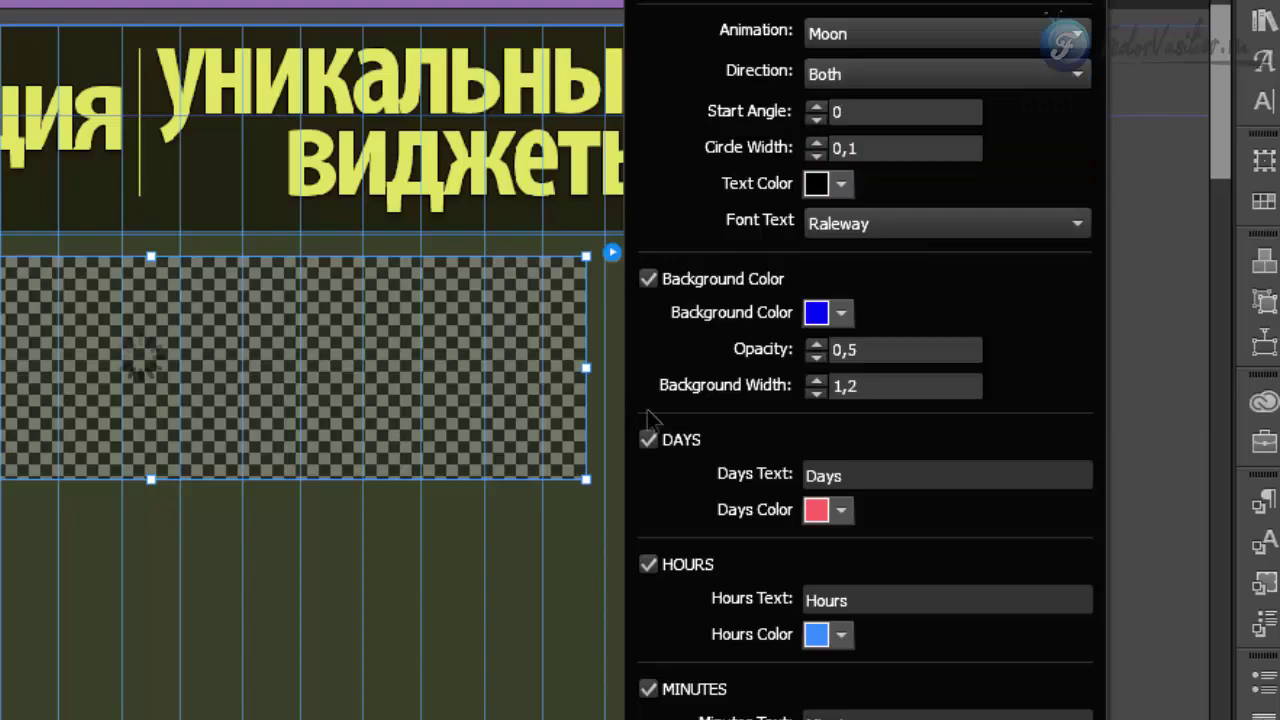
pyautogui.press('Escape')
pyautogui.hotkey('alt', 'f')
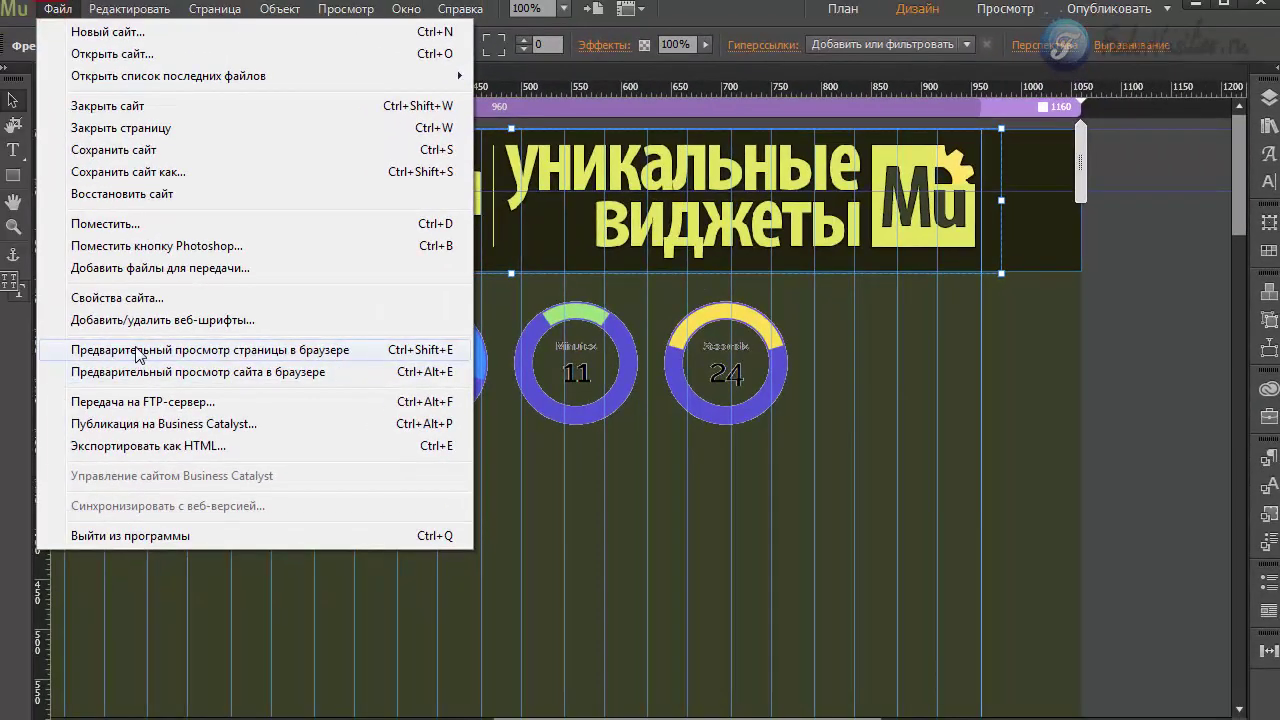
pyautogui.click(90, 348)
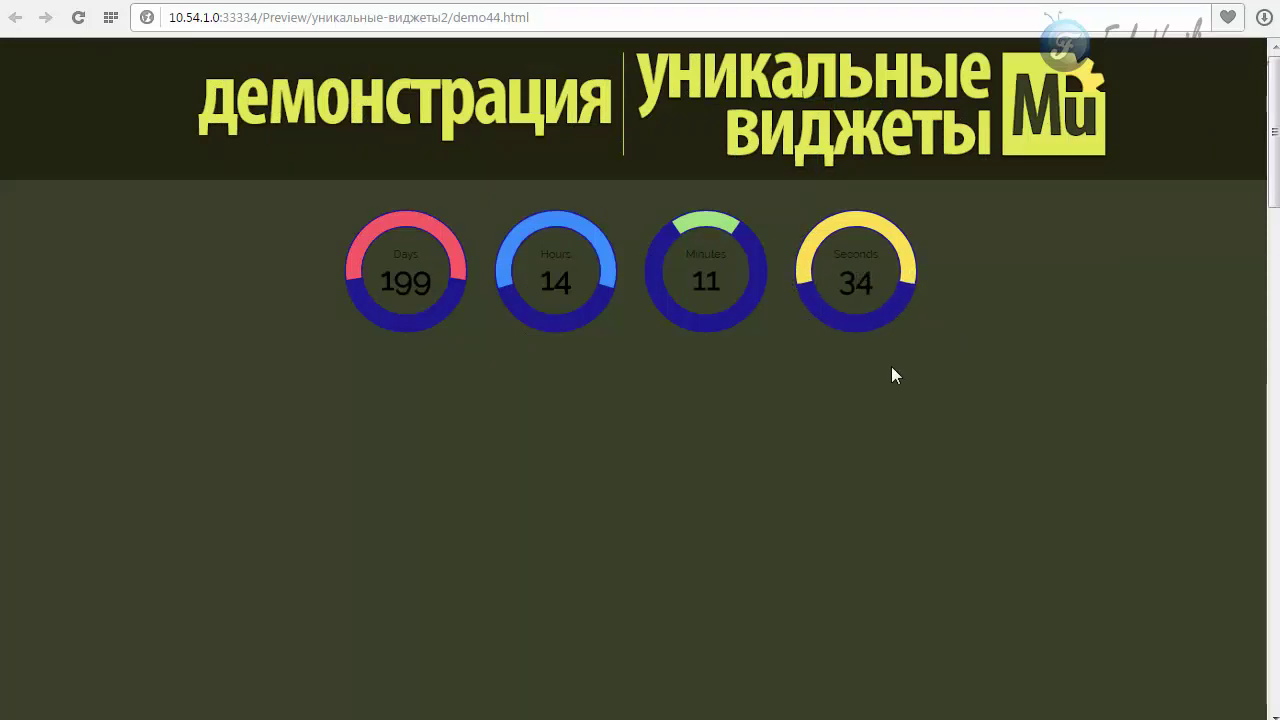
# Step: Return to Adobe Muse and set the countdown's direction to Counter-clockwise
pyautogui.hotkey('alt', 'Tab')
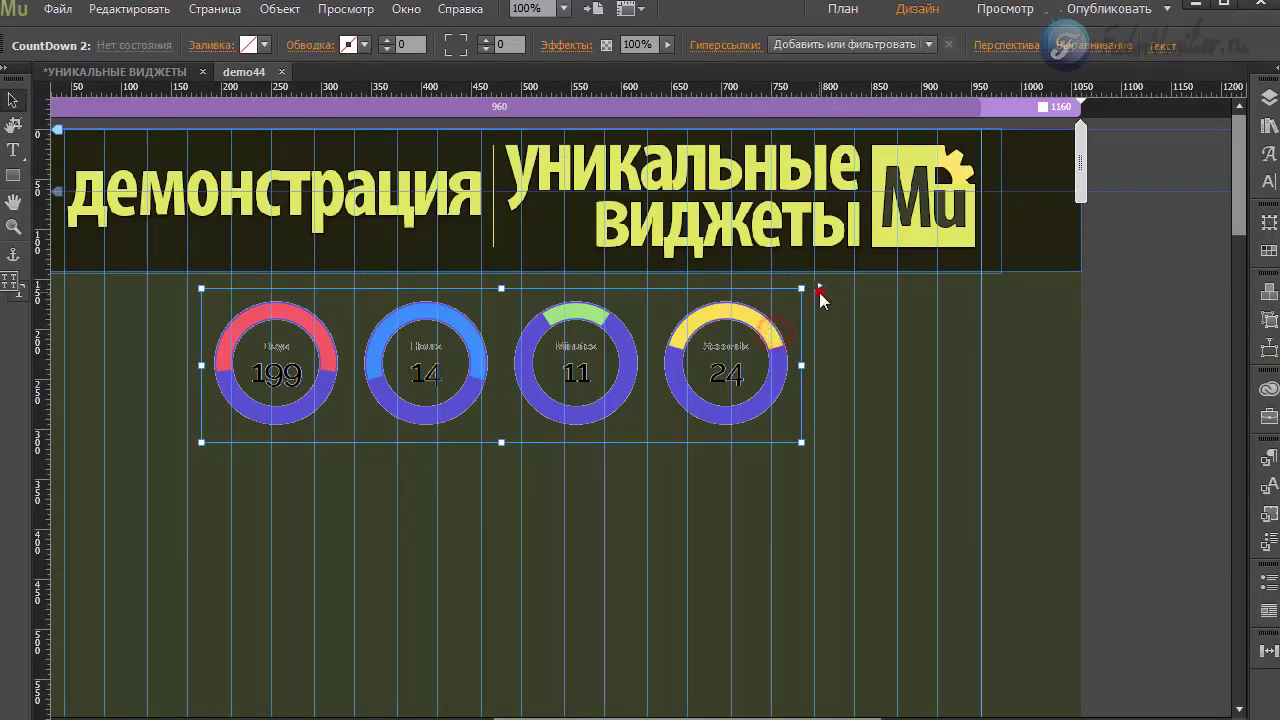
pyautogui.click(818, 288)
pyautogui.click(995, 166)
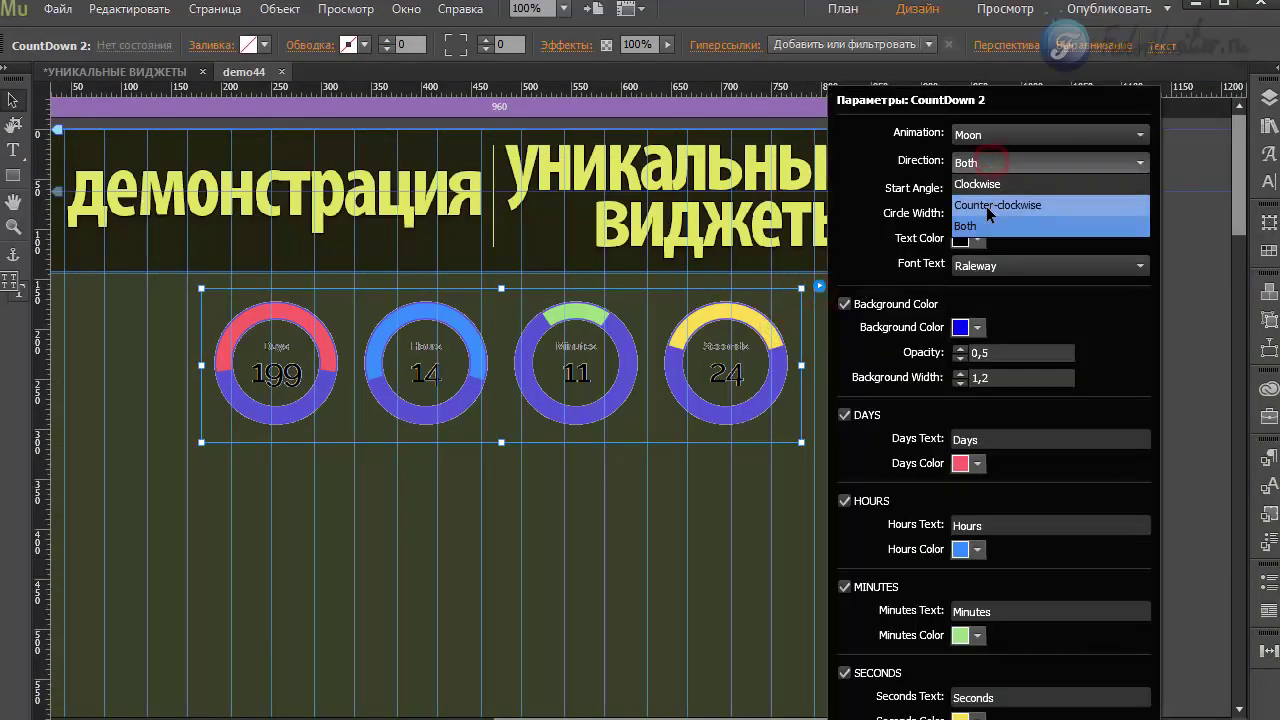
pyautogui.click(987, 206)
# Step: Set the countdown circles' start angle to 50 and preview the page in the browser
pyautogui.click(1004, 188)
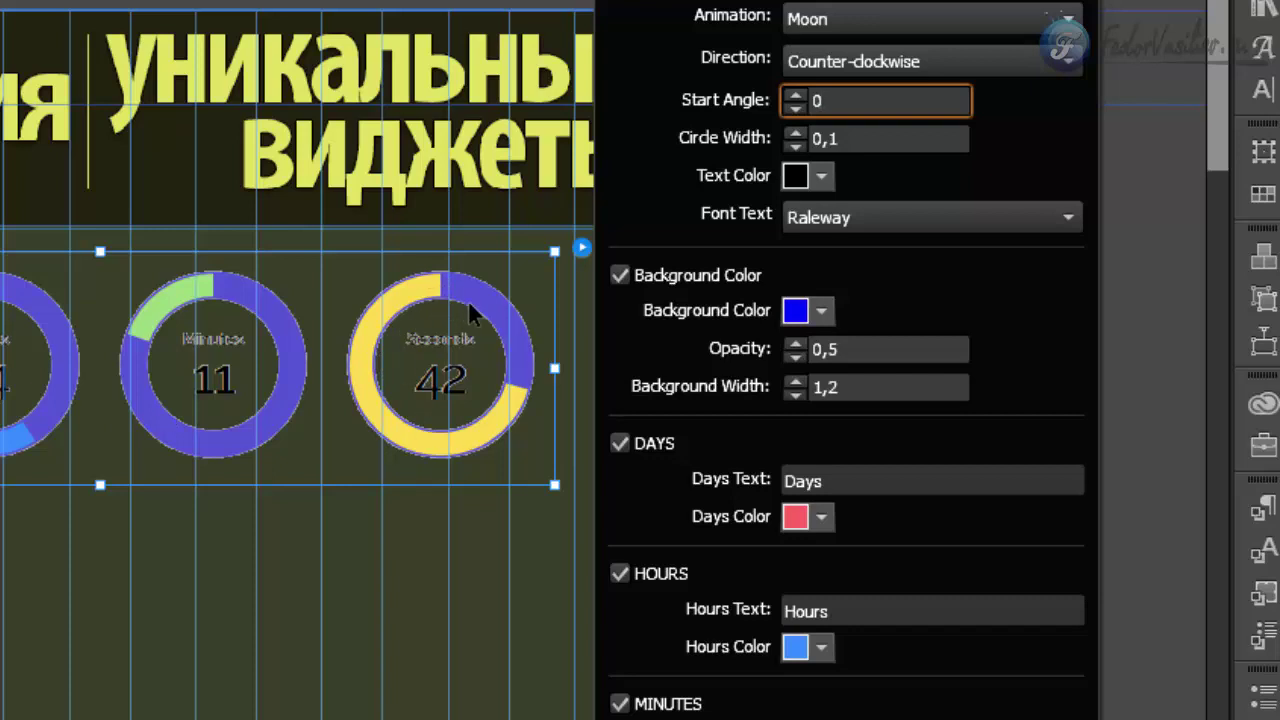
pyautogui.doubleClick(846, 102)
pyautogui.write('50')
pyautogui.press('Return')
pyautogui.click(152, 597)
pyautogui.click(54, 9)
pyautogui.click(193, 393)
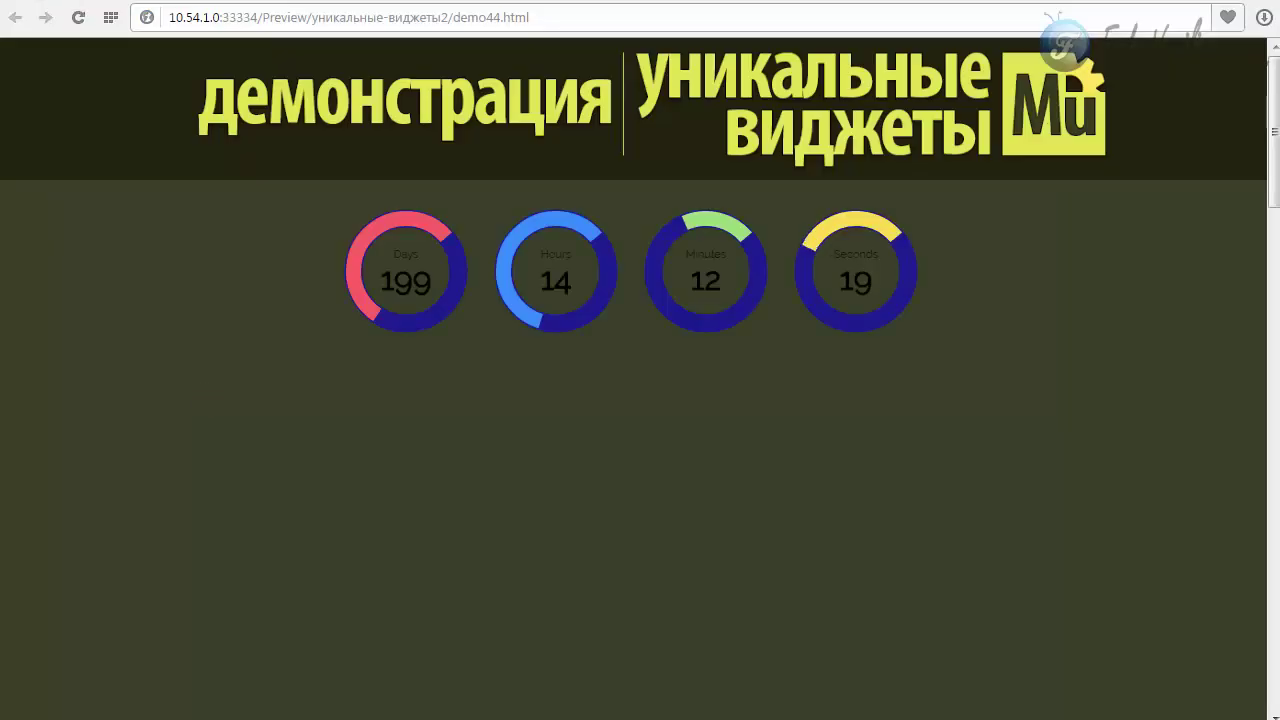
# Step: Return to Adobe Muse, set the countdown's direction to Clockwise and preview the result in the browser
pyautogui.hotkey('alt', 'Tab')
pyautogui.click(818, 287)
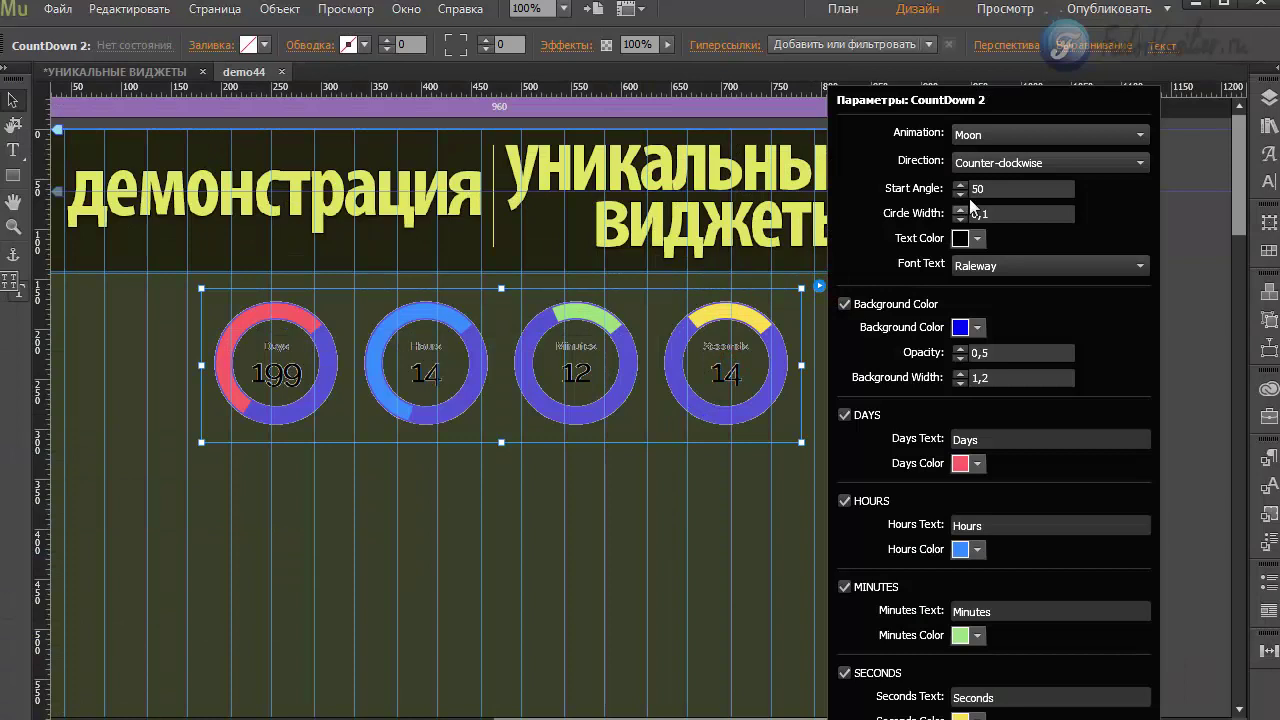
pyautogui.click(996, 165)
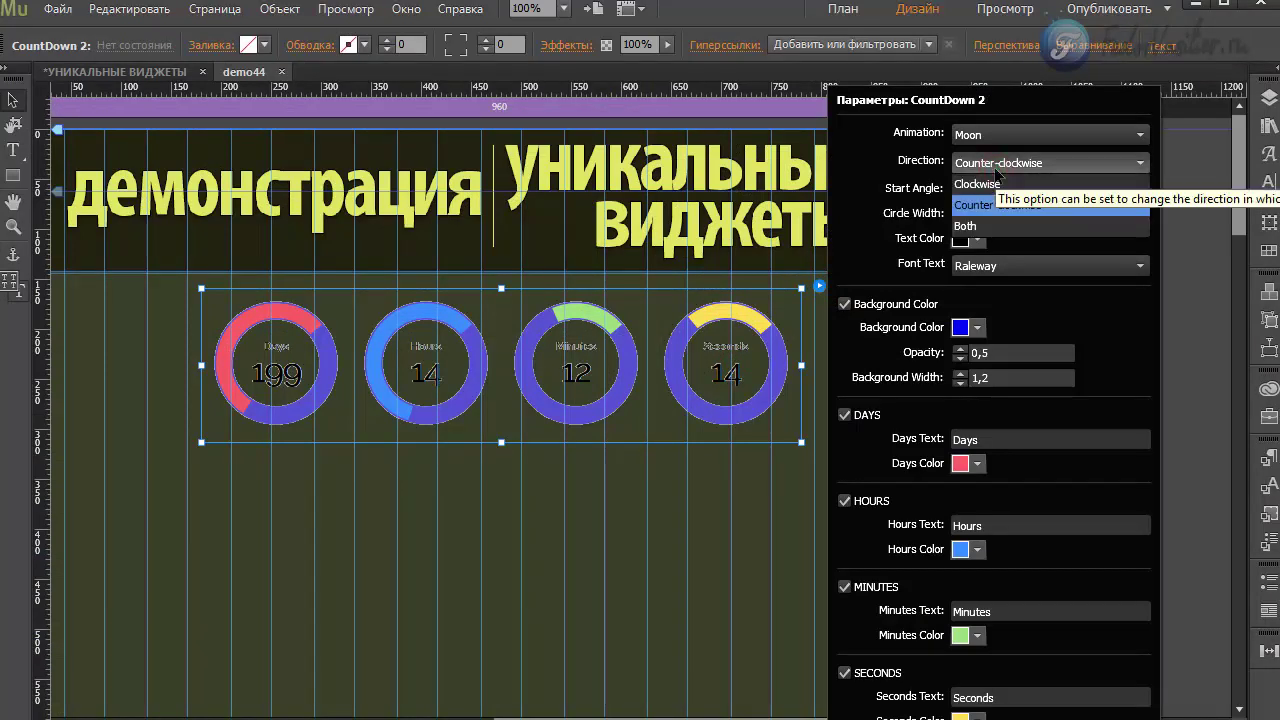
pyautogui.click(996, 184)
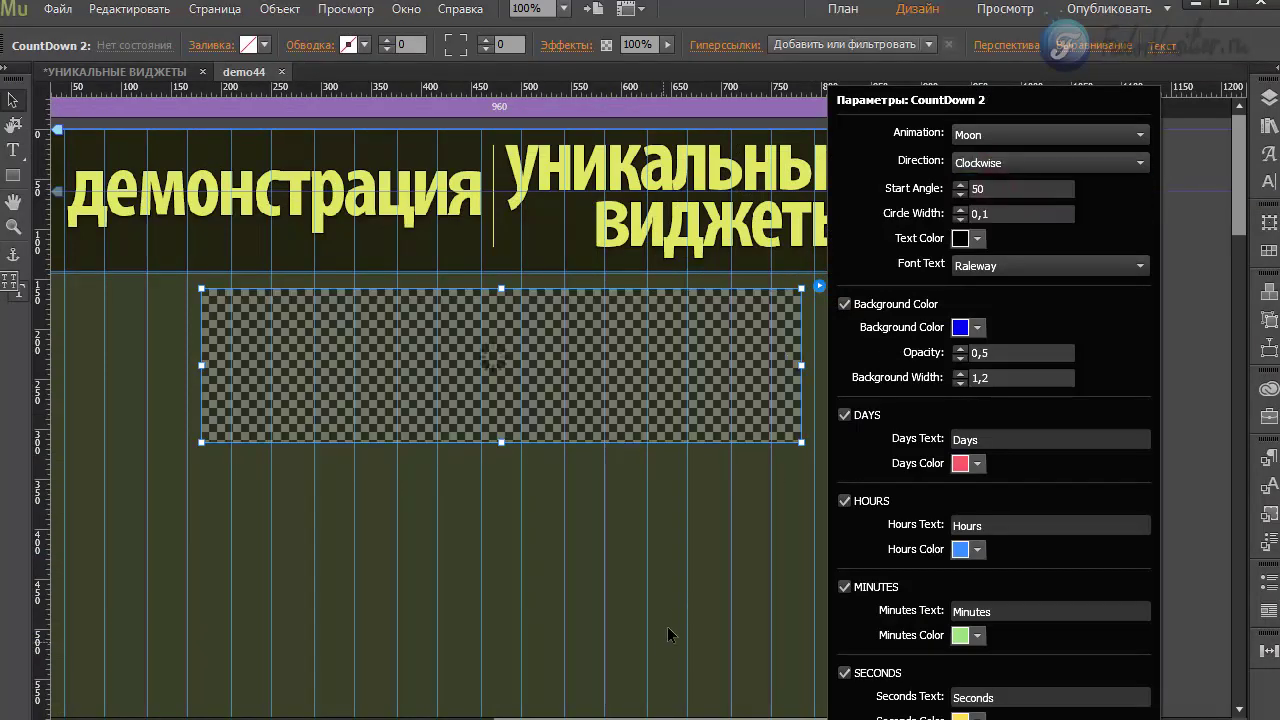
pyautogui.hotkey('ctrl', 'alt', 'e')
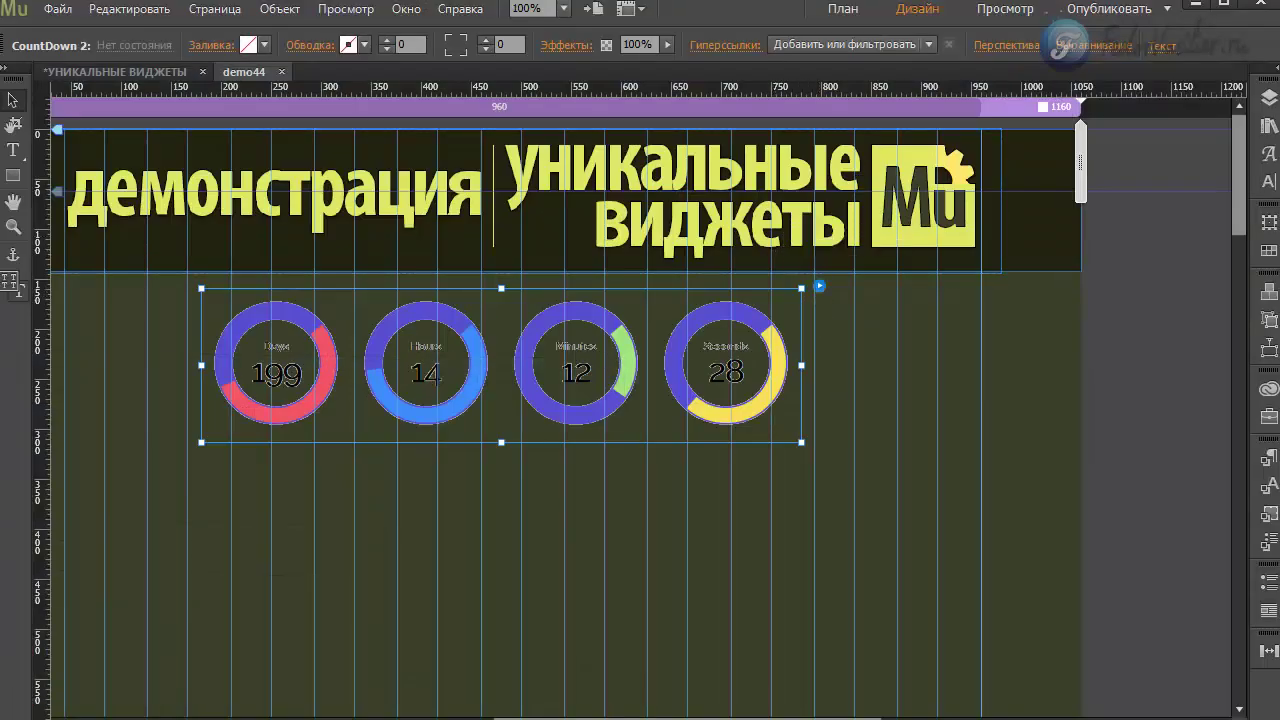
# Step: Set the countdown's text colour to the yellow-green swatch and its font to Reenie
pyautogui.click(820, 287)
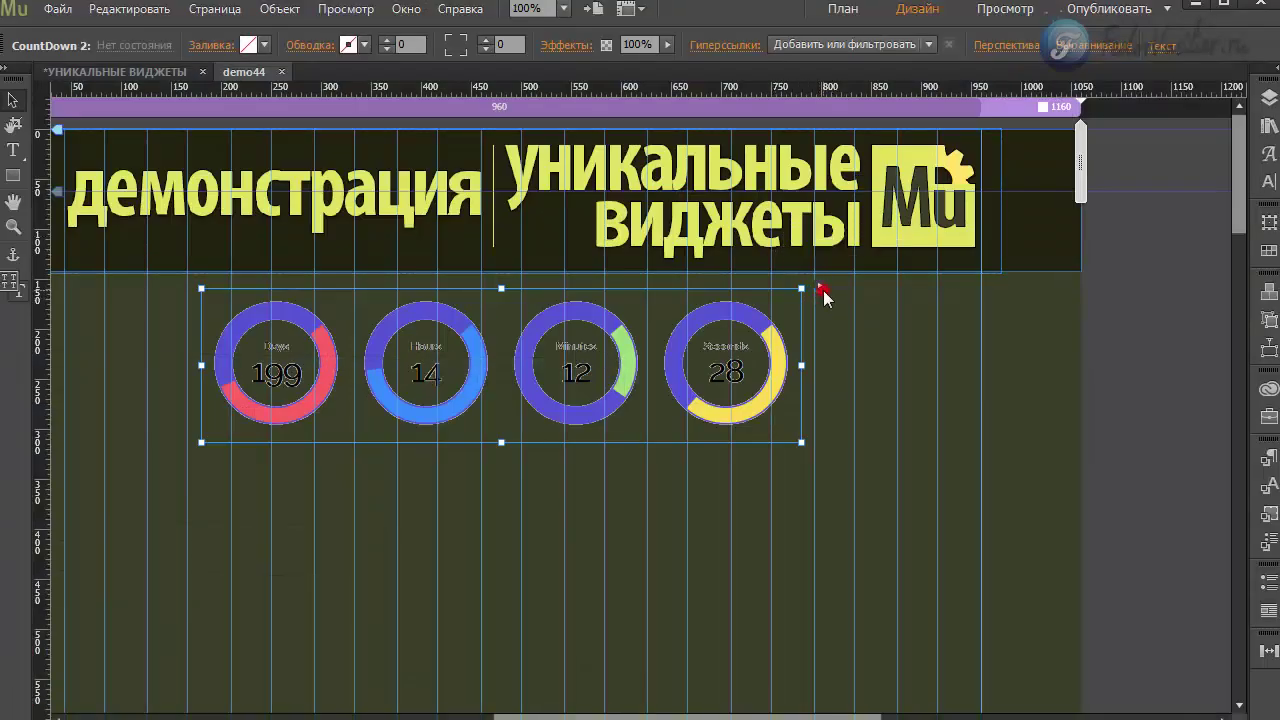
pyautogui.click(999, 218)
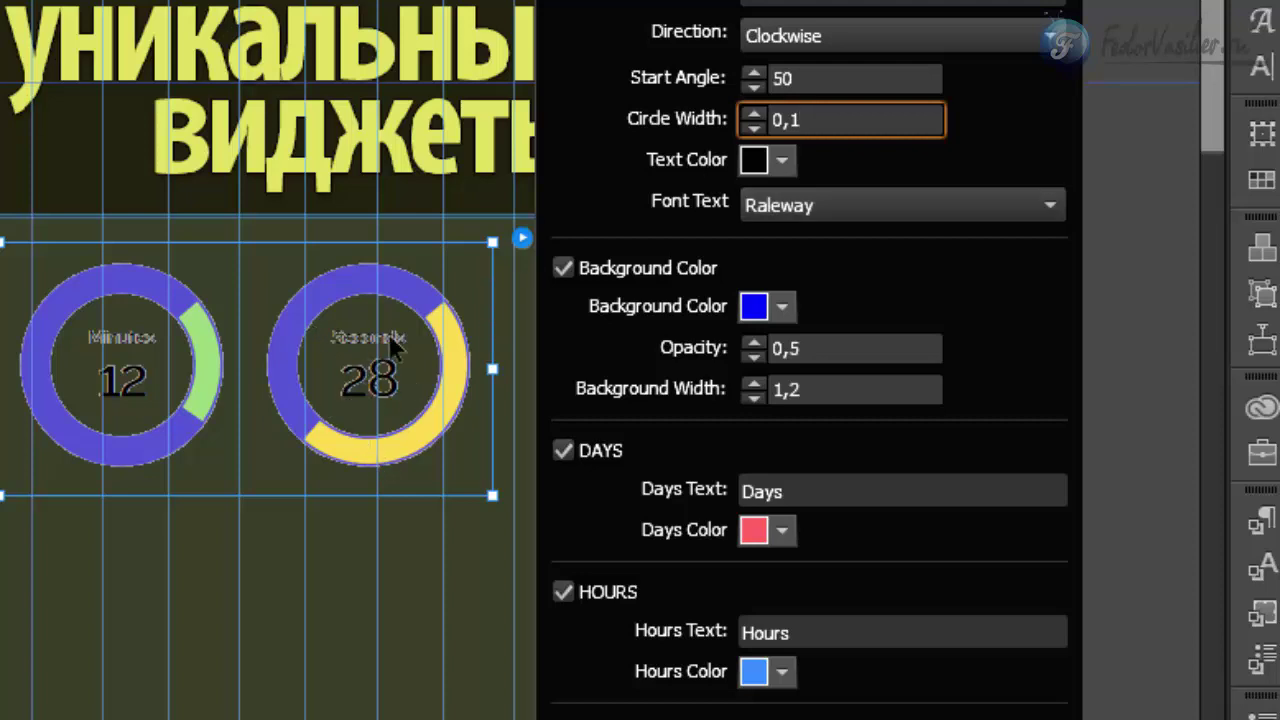
pyautogui.click(781, 161)
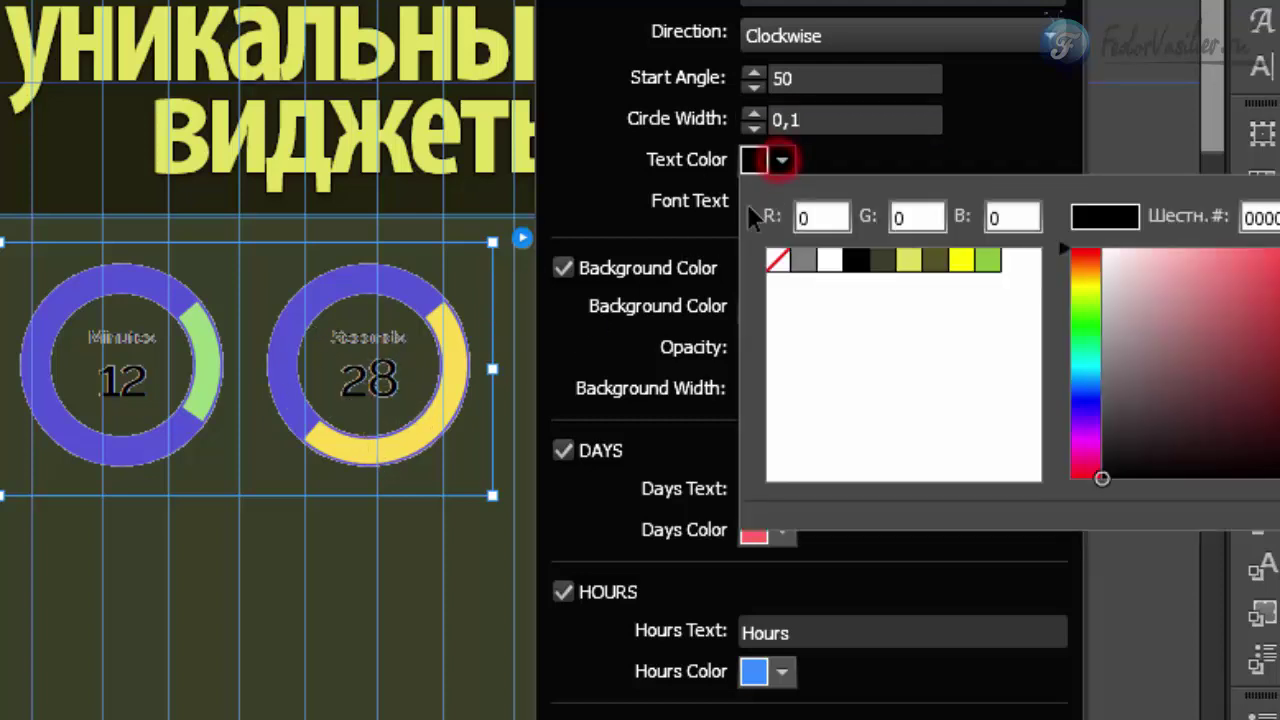
pyautogui.click(908, 260)
pyautogui.click(970, 160)
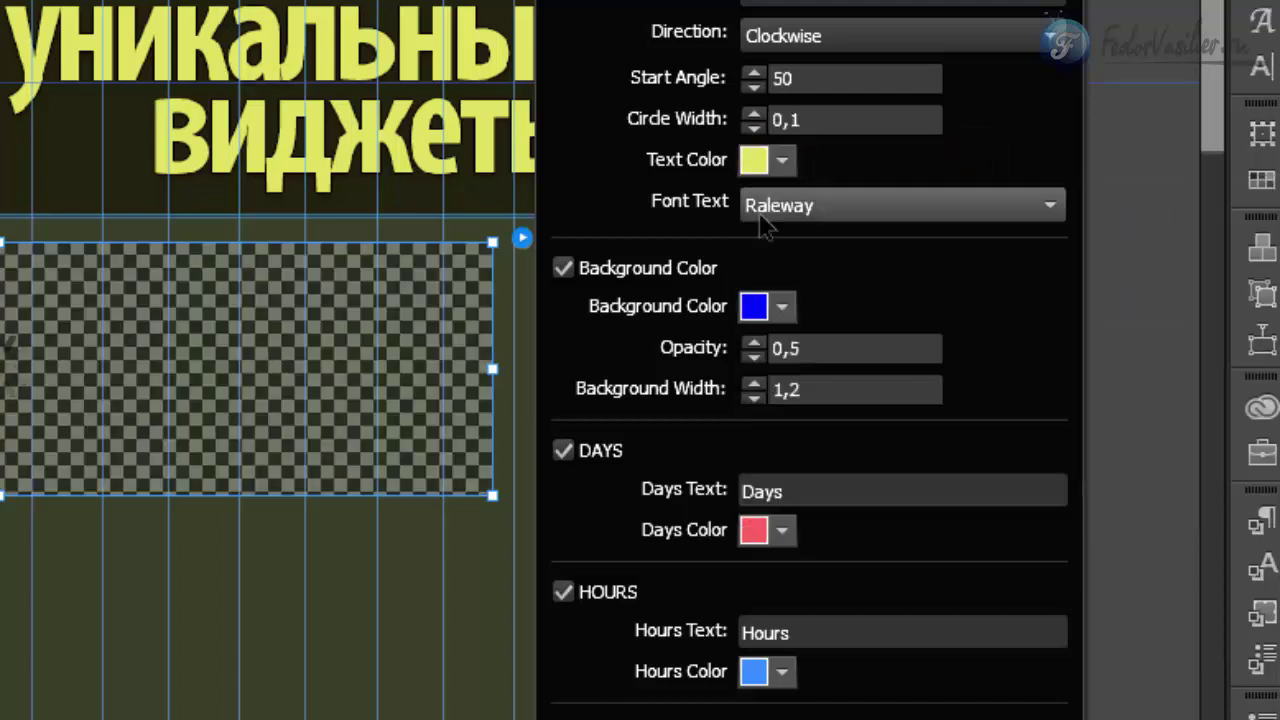
pyautogui.click(764, 206)
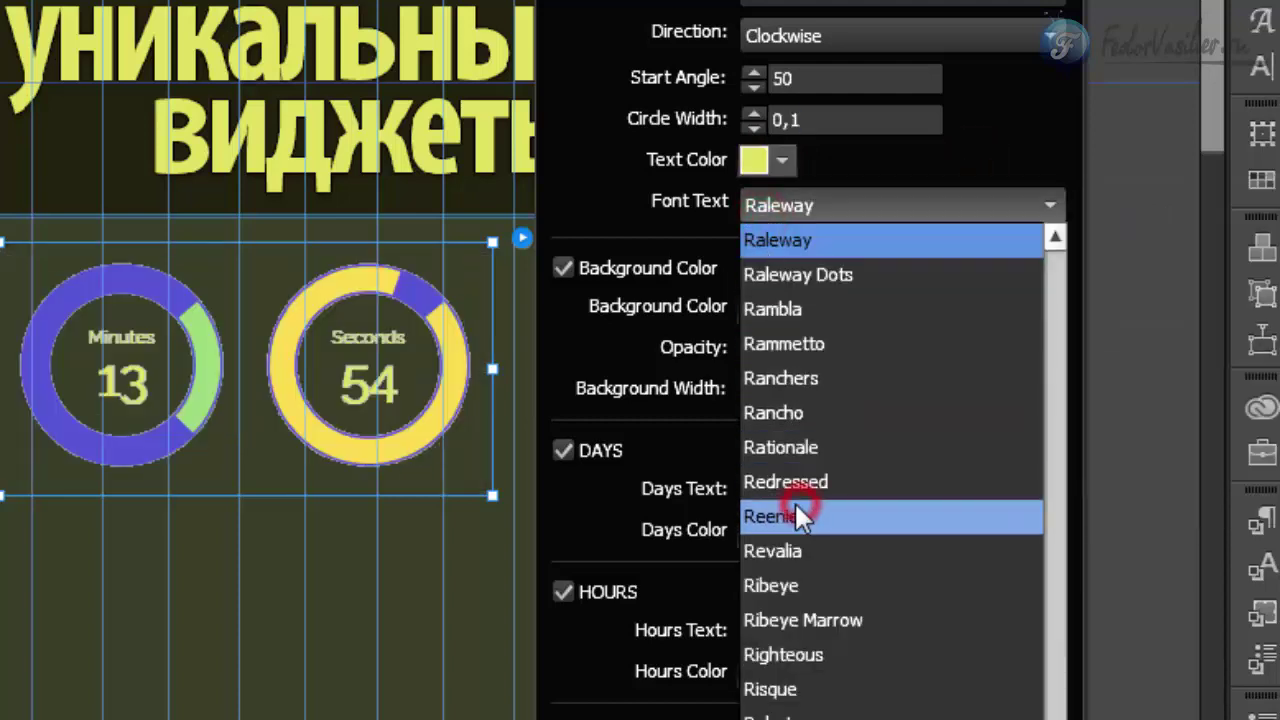
pyautogui.click(794, 513)
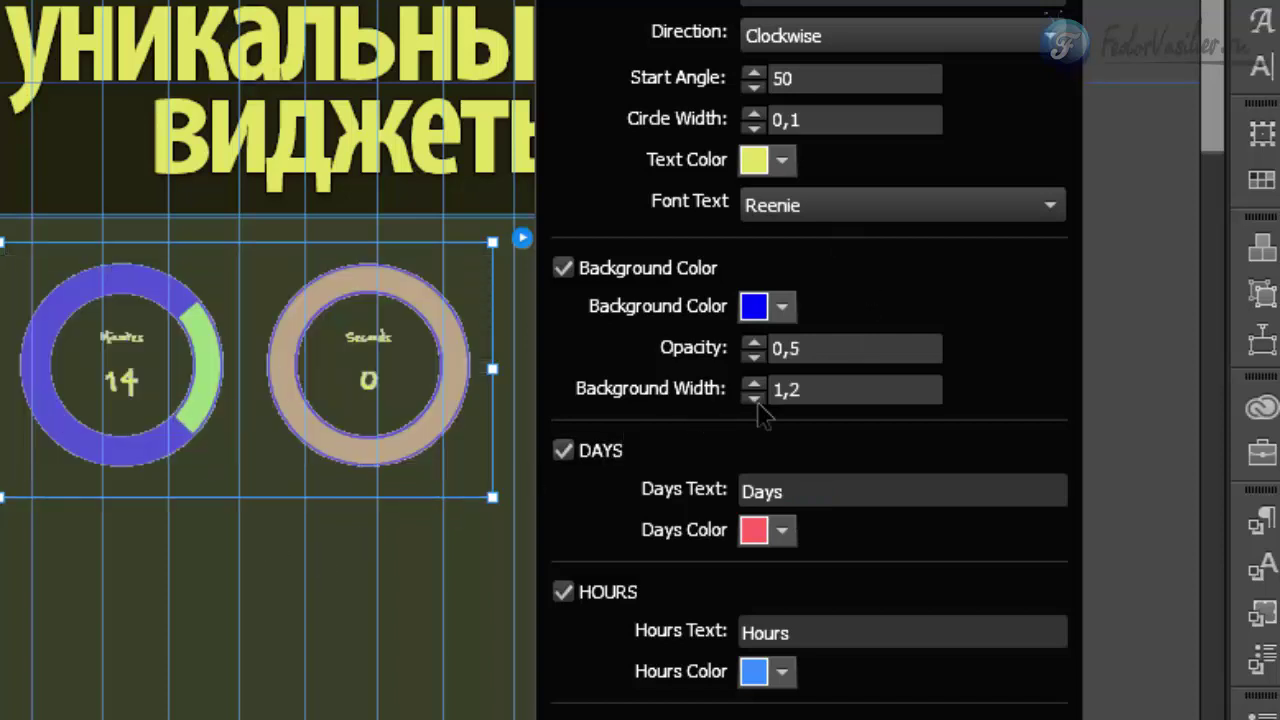
# Step: Turn the circles' background off and on again, and set its colour to the dark olive swatch
pyautogui.click(563, 268)
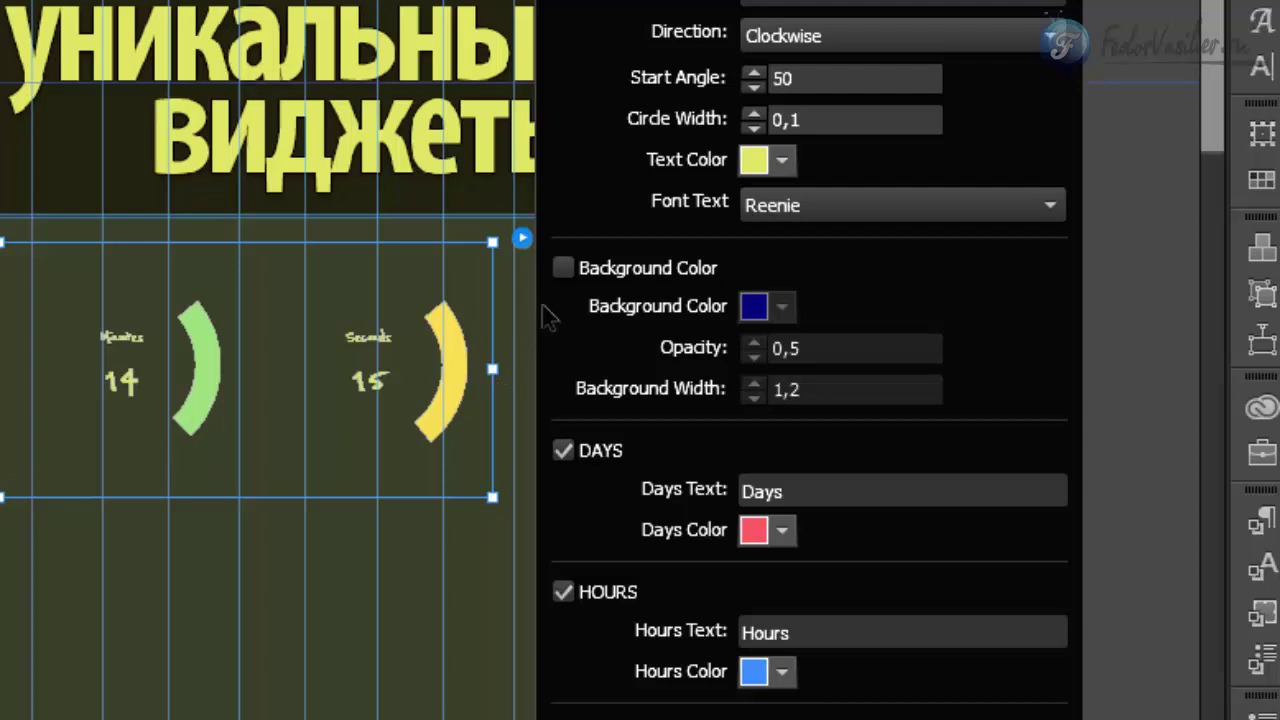
pyautogui.click(563, 268)
pyautogui.click(782, 306)
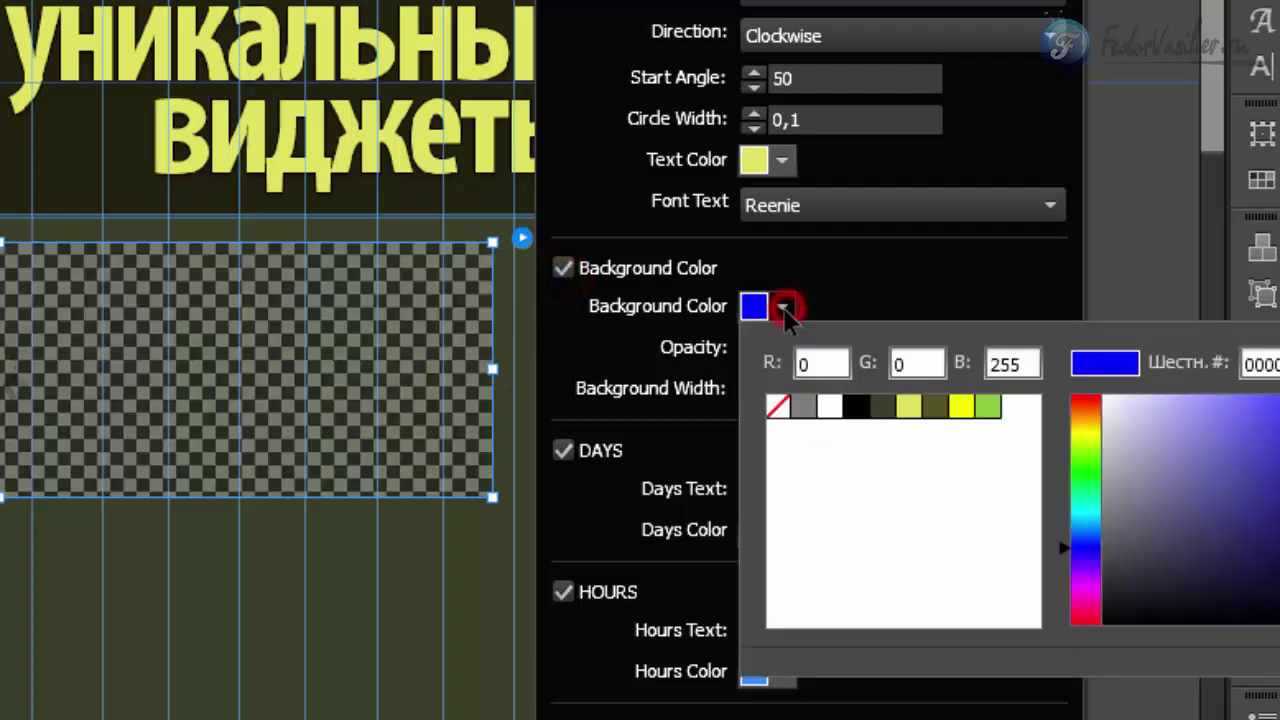
pyautogui.click(936, 406)
pyautogui.click(889, 287)
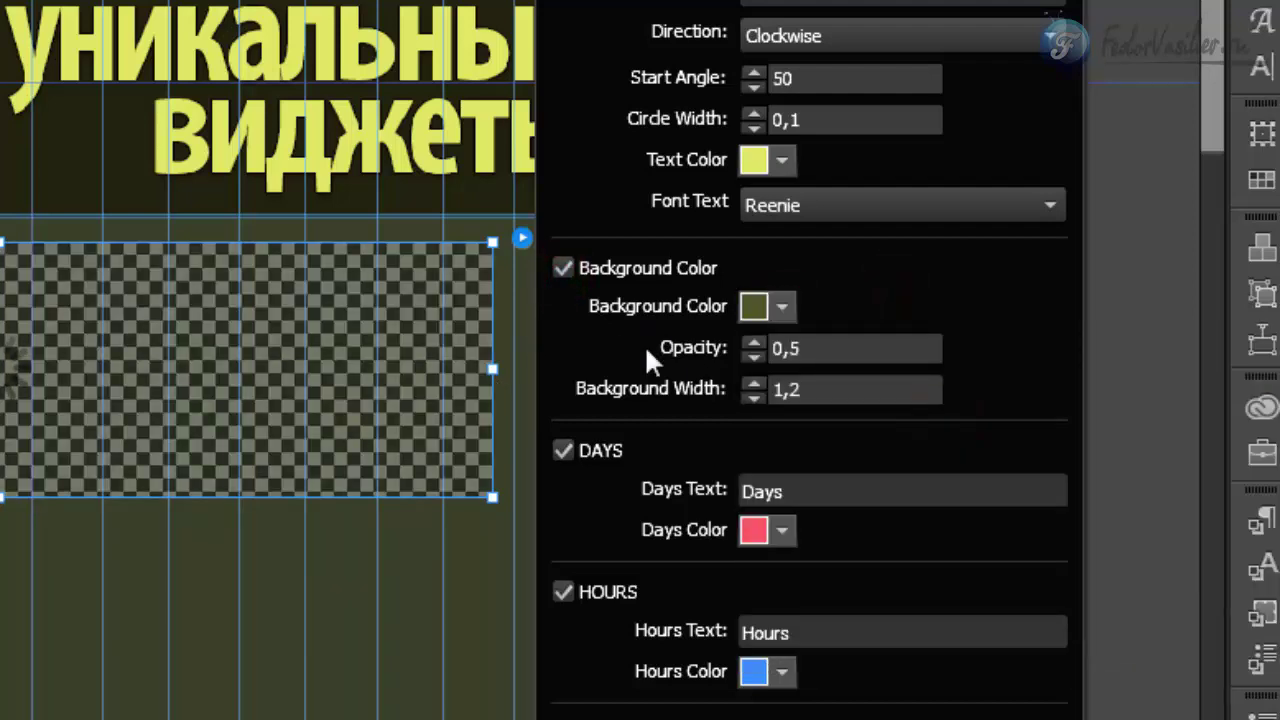
# Step: Set the circles' background opacity to 1
pyautogui.click(815, 355)
pyautogui.write('1')
pyautogui.press('Return')
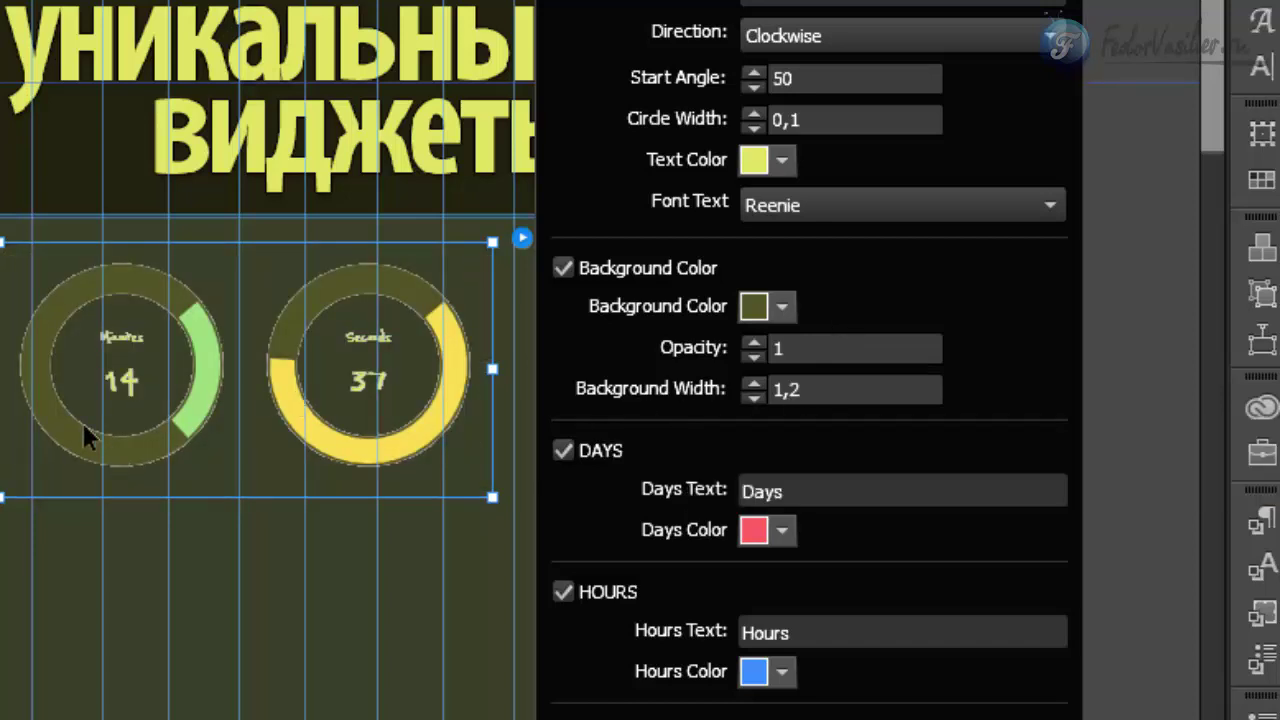
# Step: Set the background width of the countdown circles to 1
pyautogui.click(752, 397)
pyautogui.click(752, 397)
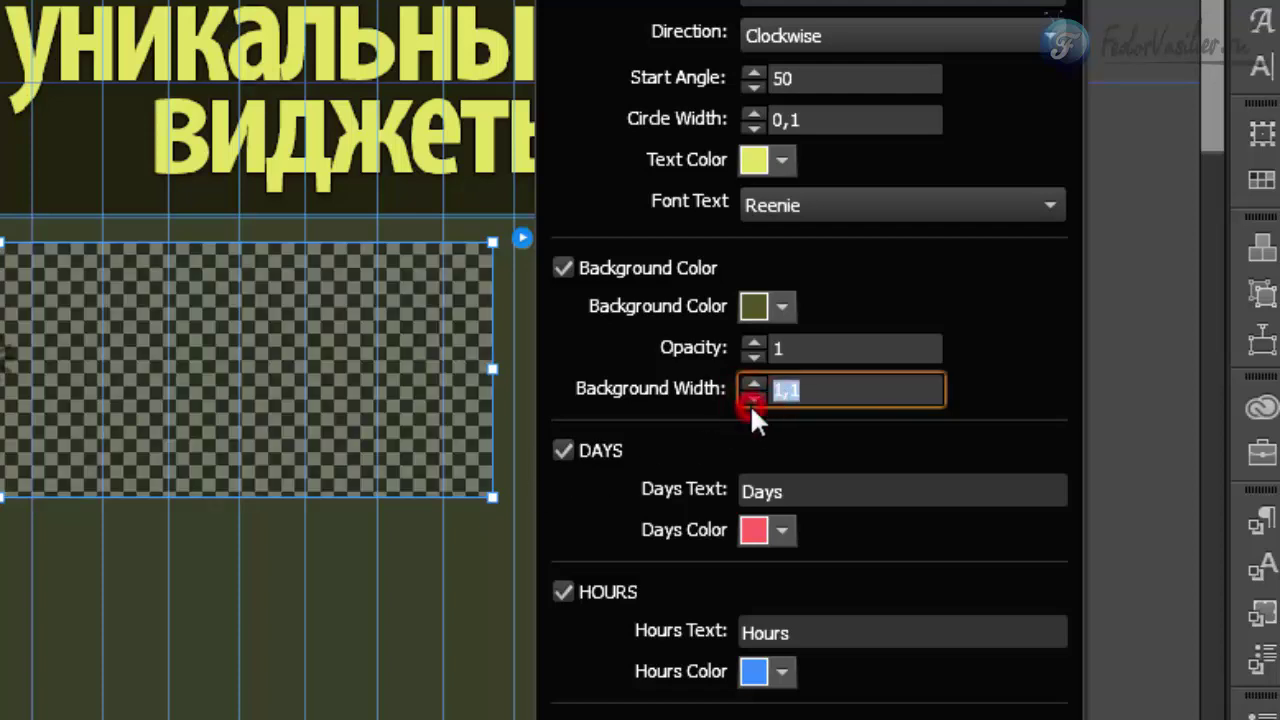
pyautogui.click(752, 397)
pyautogui.click(843, 278)
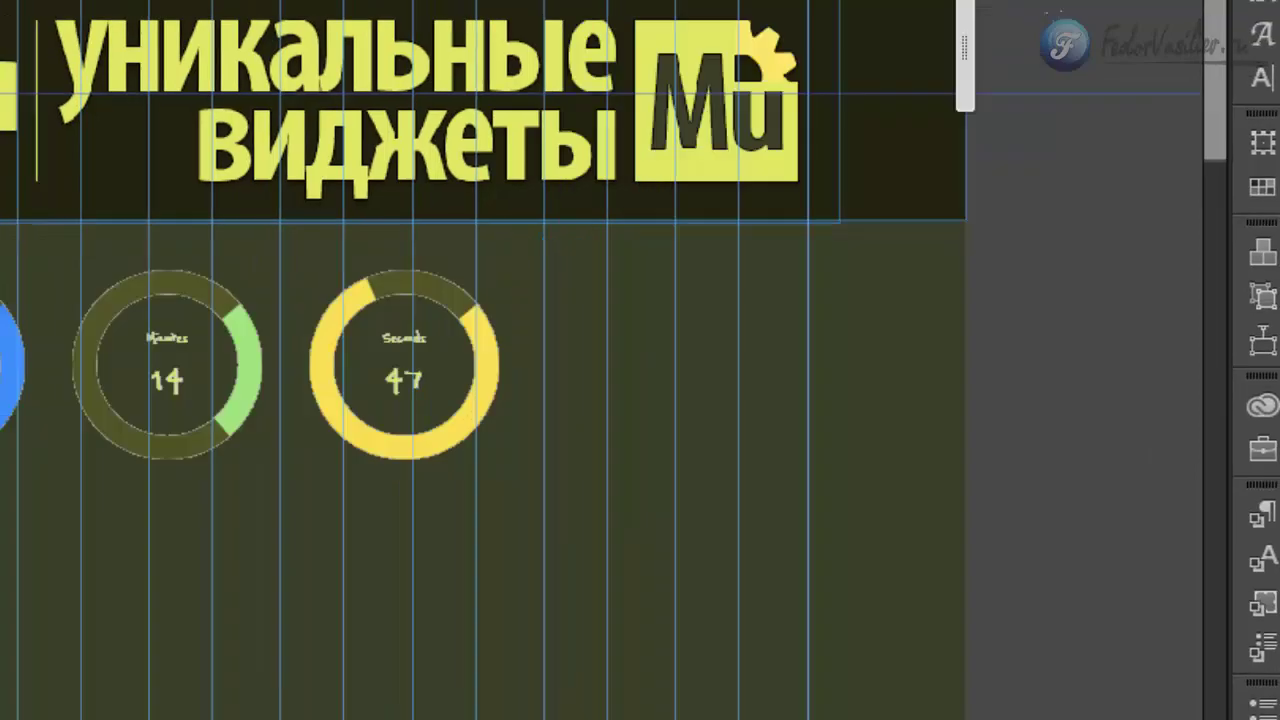
# Step: Reopen the countdown widget's options and turn off the Days circle
pyautogui.click(20, 11)
pyautogui.click(150, 346)
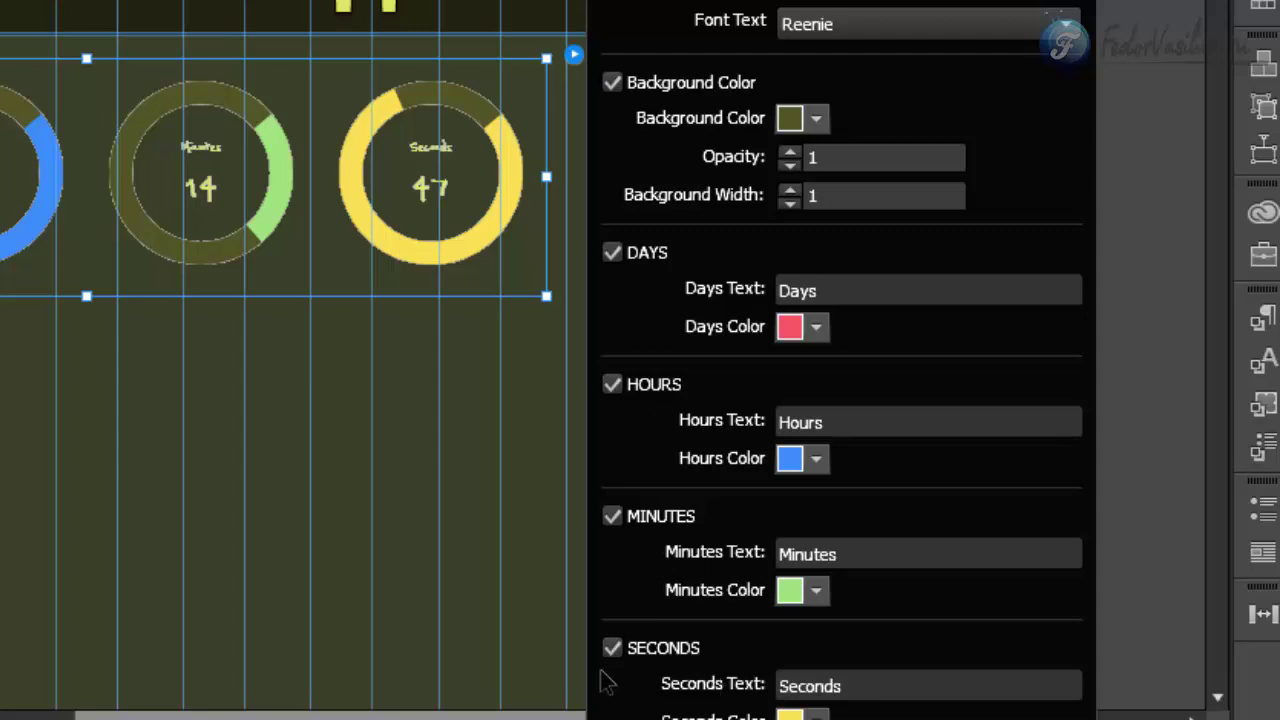
pyautogui.click(610, 254)
pyautogui.click(330, 450)
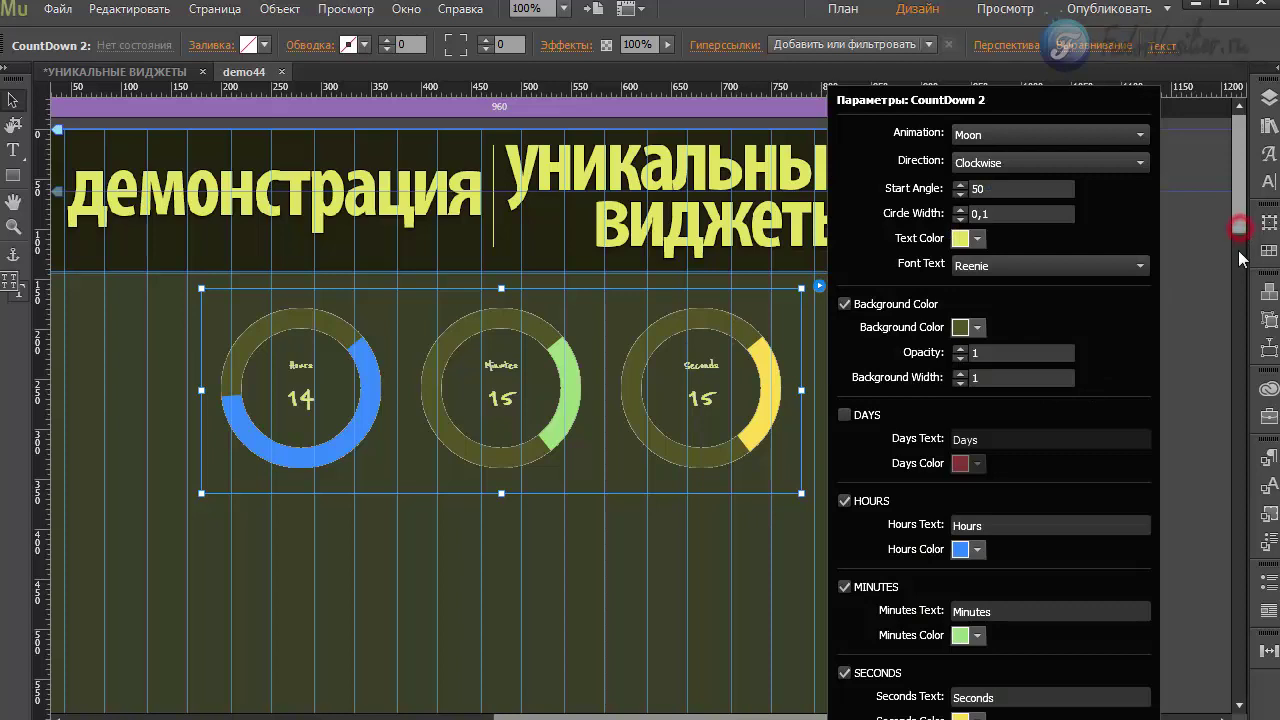
# Step: Replace the label text of the Hours circle with "часы"
pyautogui.scroll(-3, 1240, 230)
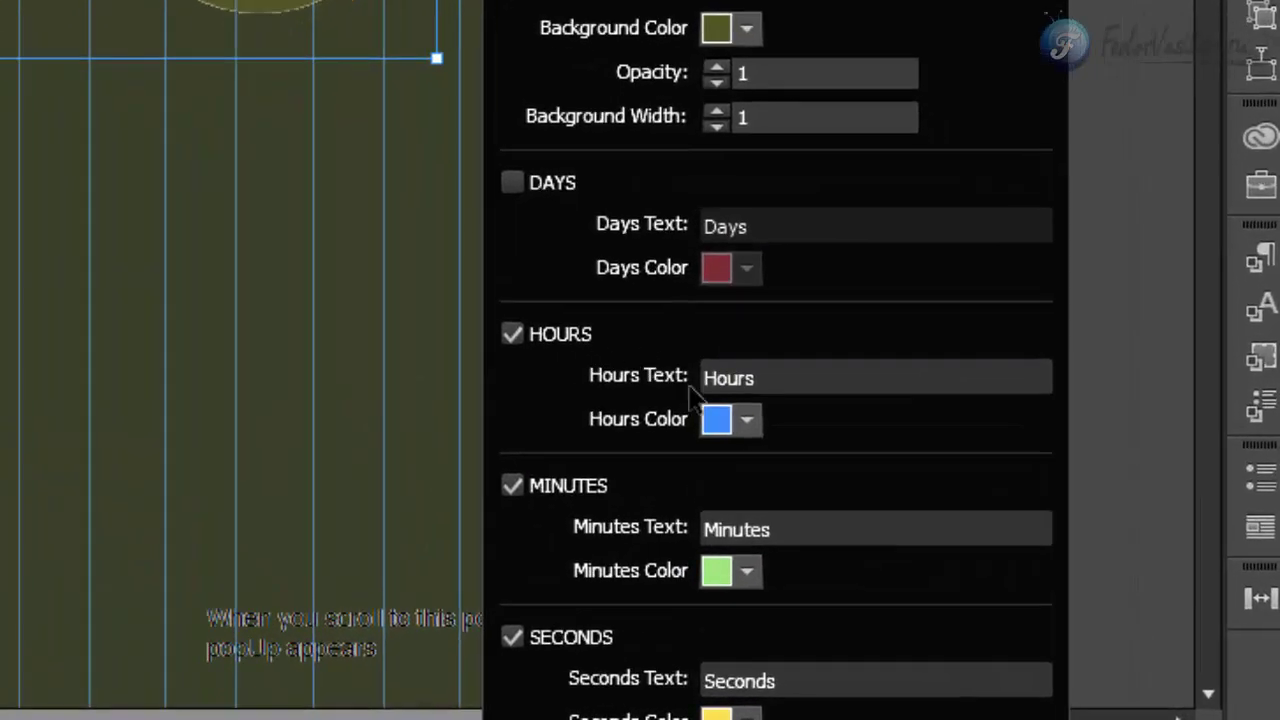
pyautogui.click(785, 378)
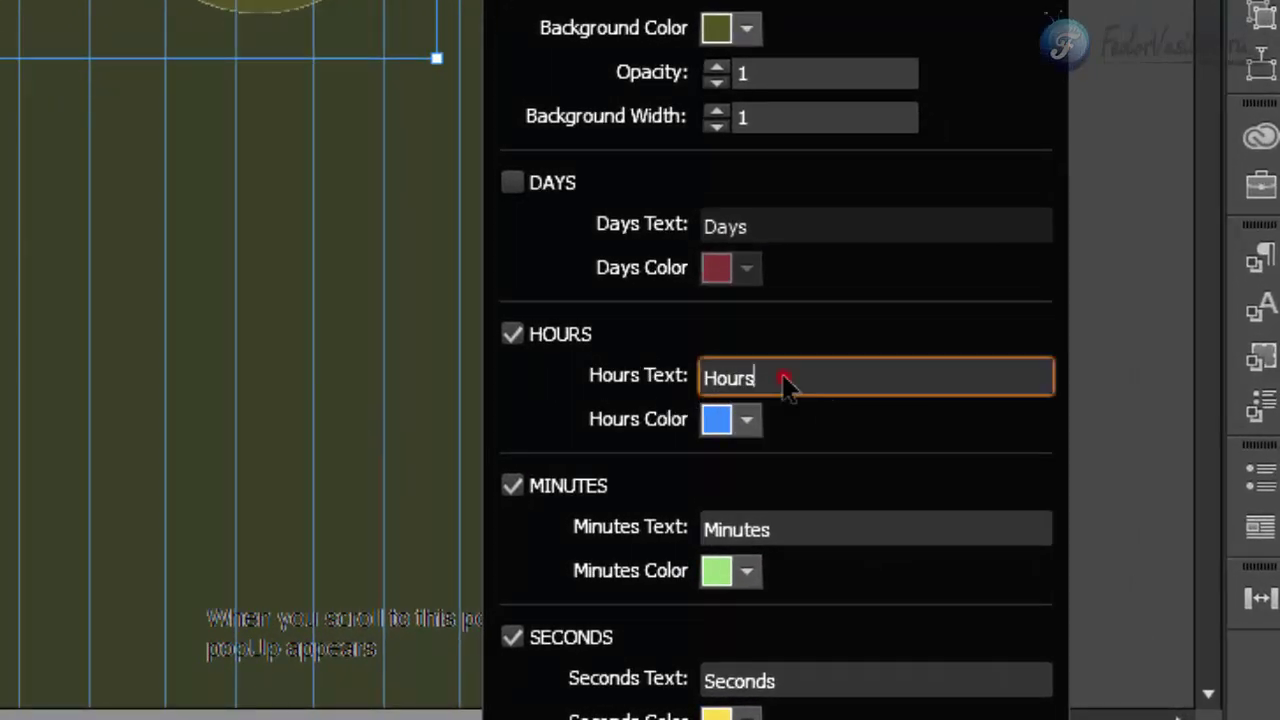
pyautogui.doubleClick(826, 366)
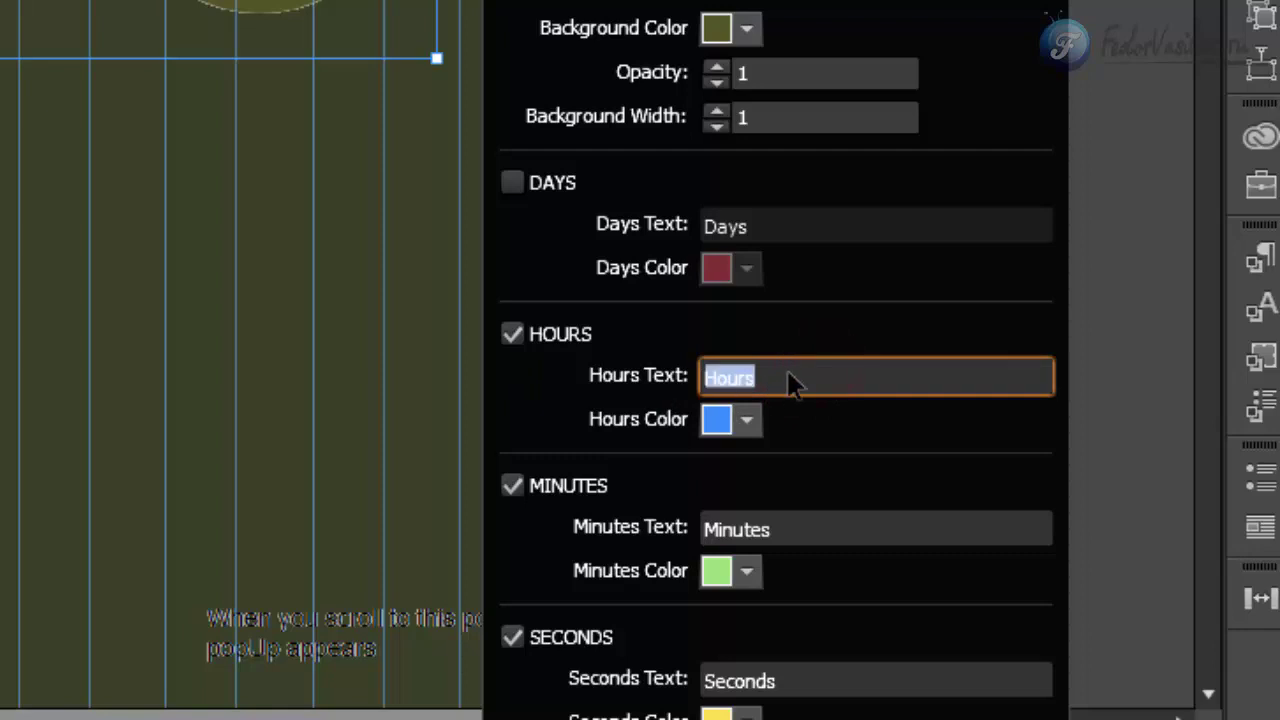
pyautogui.press('BackSpace')
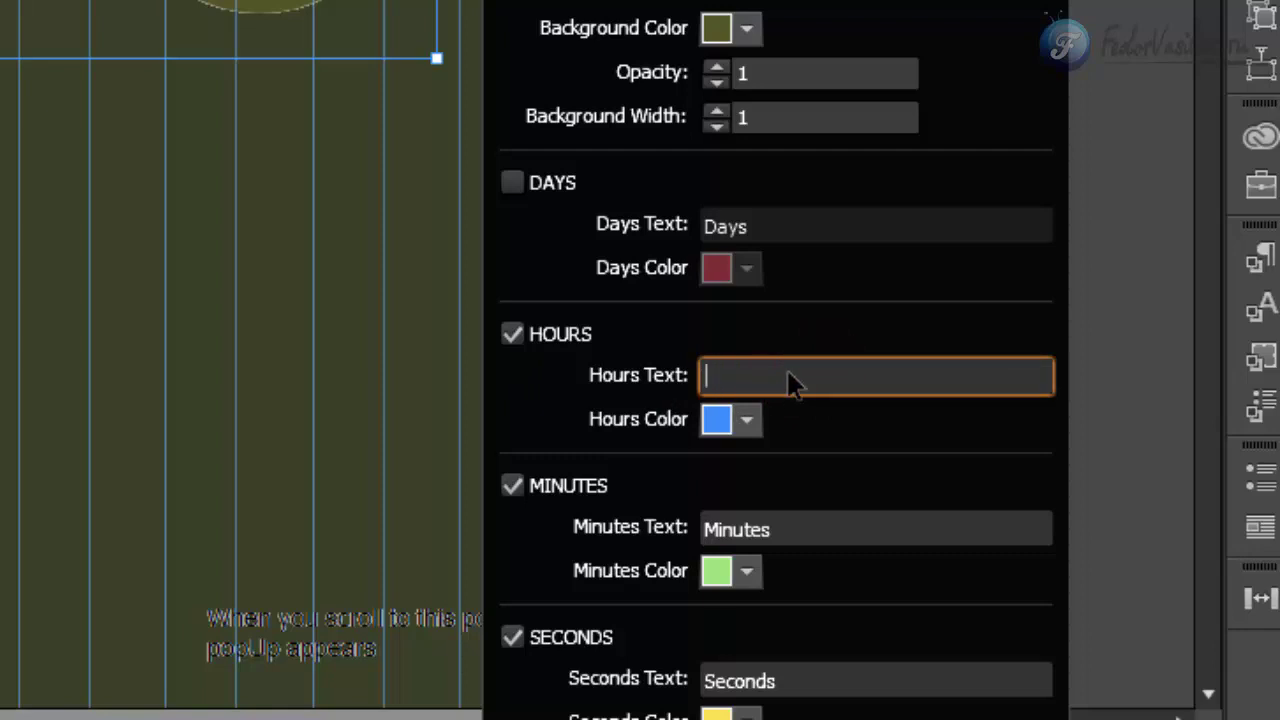
pyautogui.write('часы')
pyautogui.press('Return')
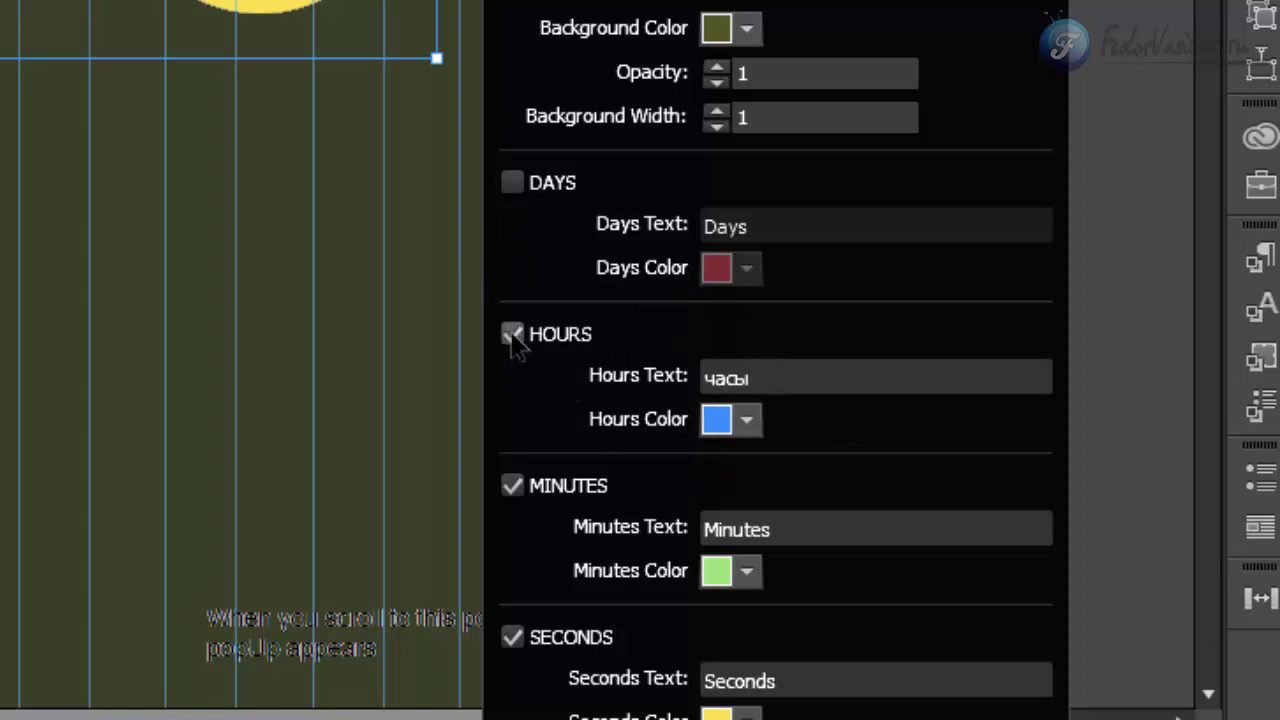
pyautogui.click(771, 380)
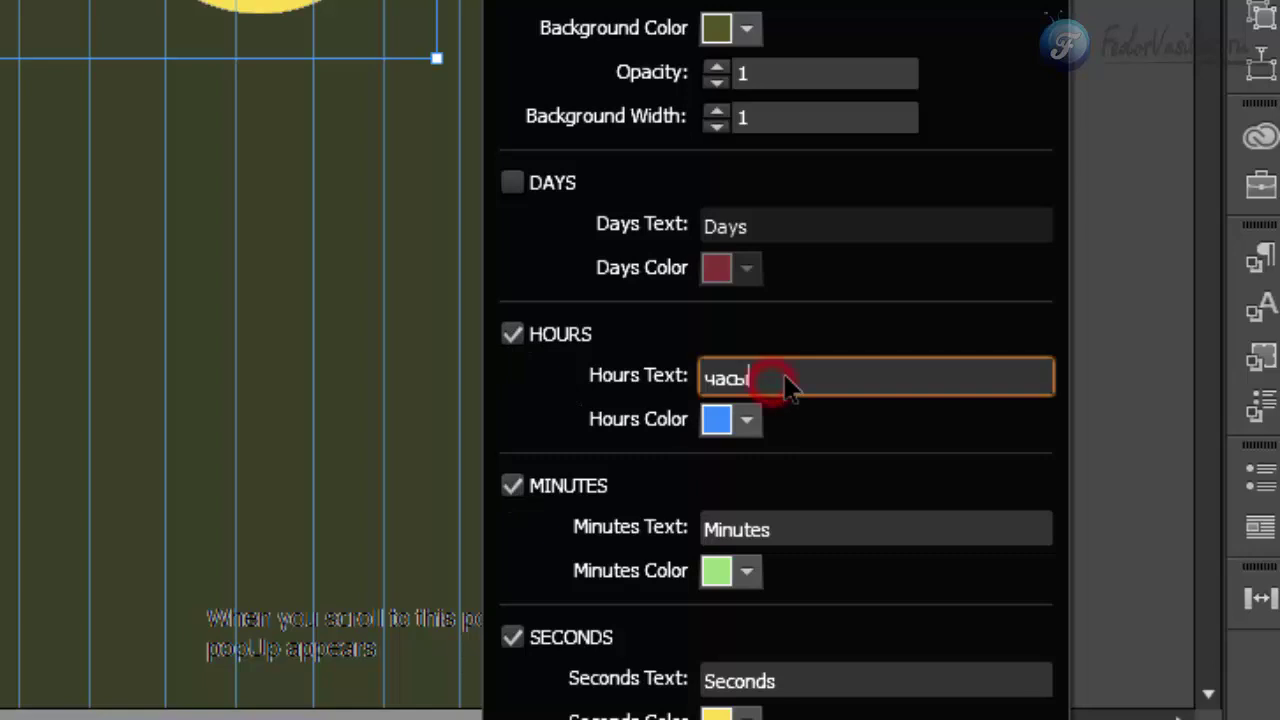
pyautogui.doubleClick(786, 376)
pyautogui.click(738, 377)
pyautogui.doubleClick(786, 374)
pyautogui.click(802, 380)
pyautogui.click(790, 316)
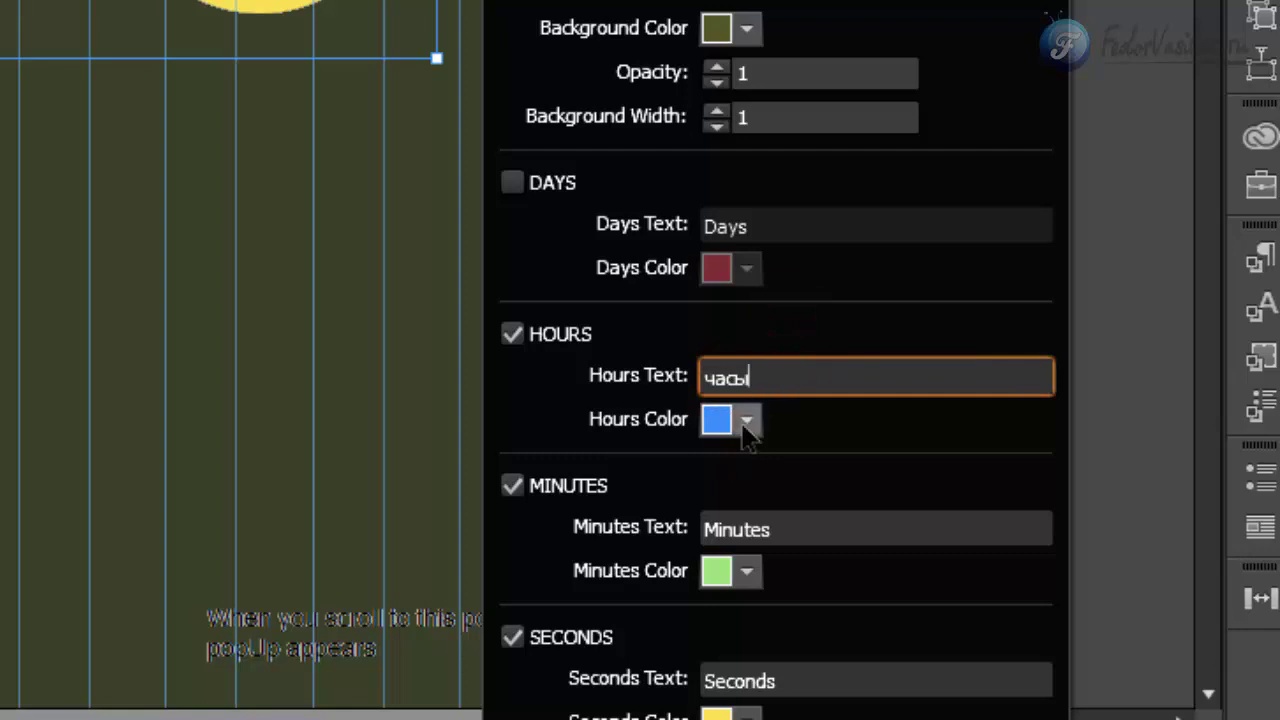
# Step: Set the Hours and Minutes circle colours to the yellow-green swatch (RGB 225, 225, 95)
pyautogui.click(746, 420)
pyautogui.click(880, 527)
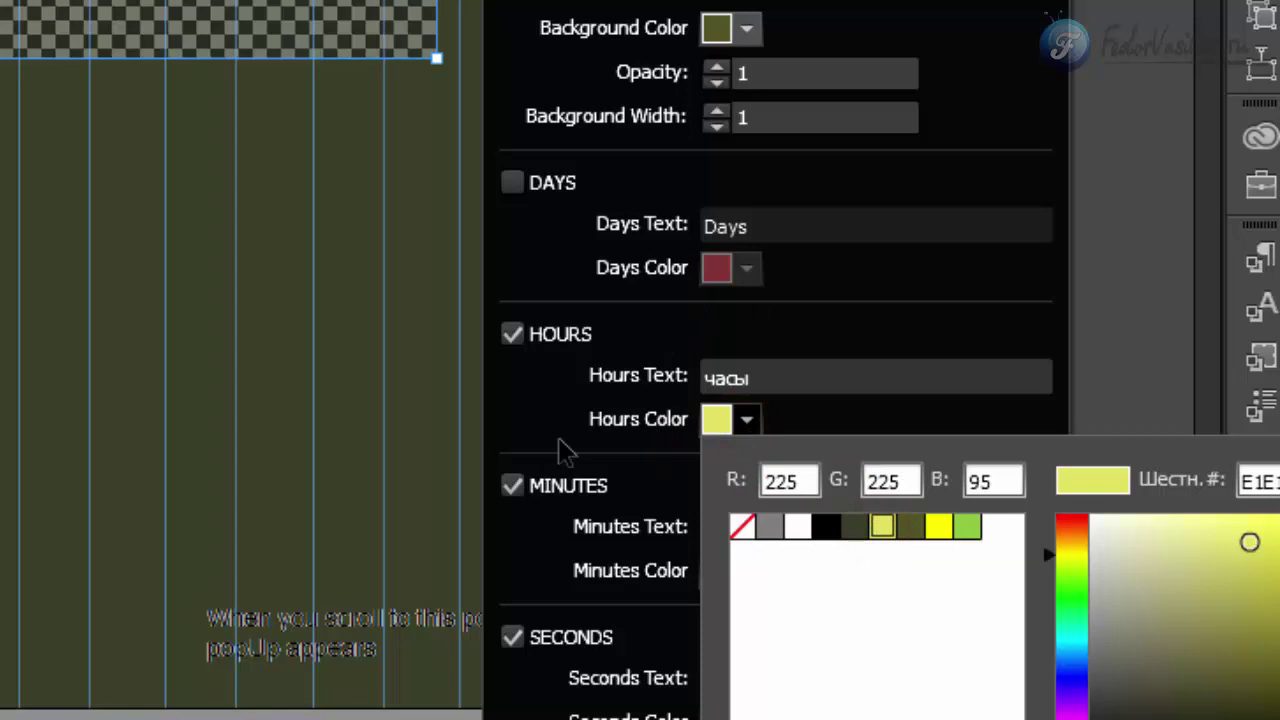
pyautogui.click(617, 462)
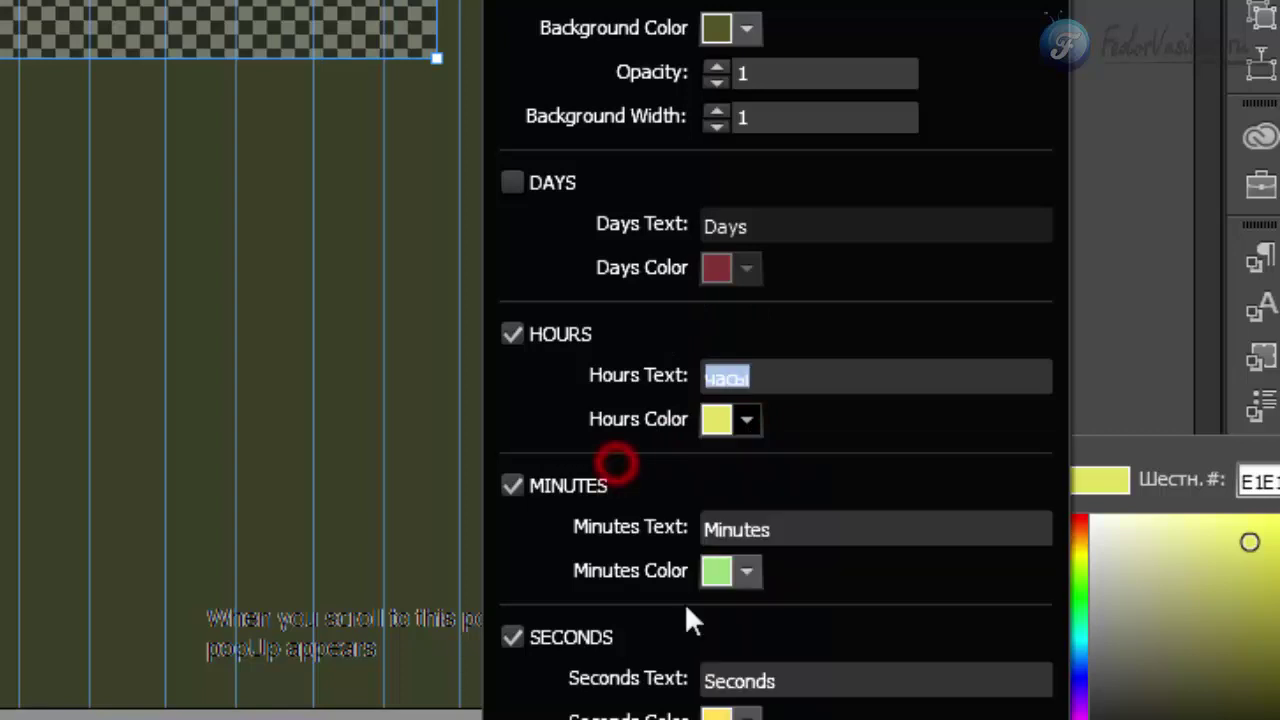
pyautogui.click(746, 571)
pyautogui.click(890, 680)
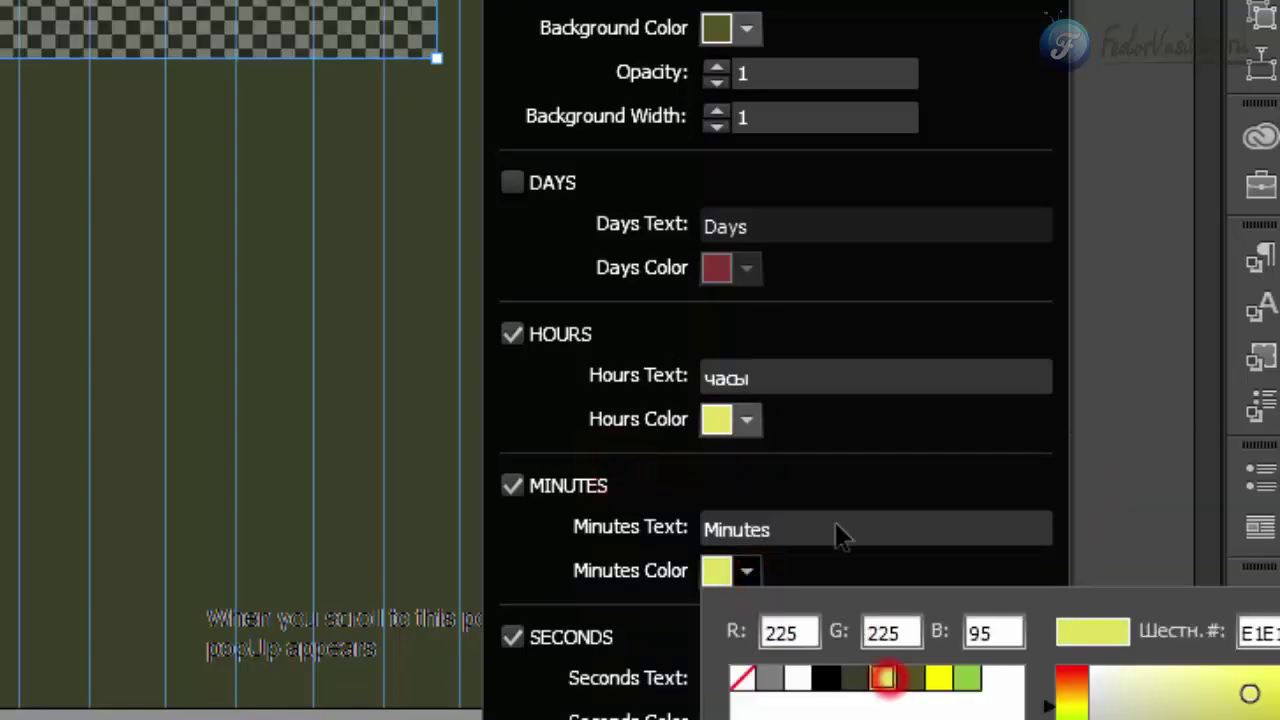
pyautogui.click(823, 480)
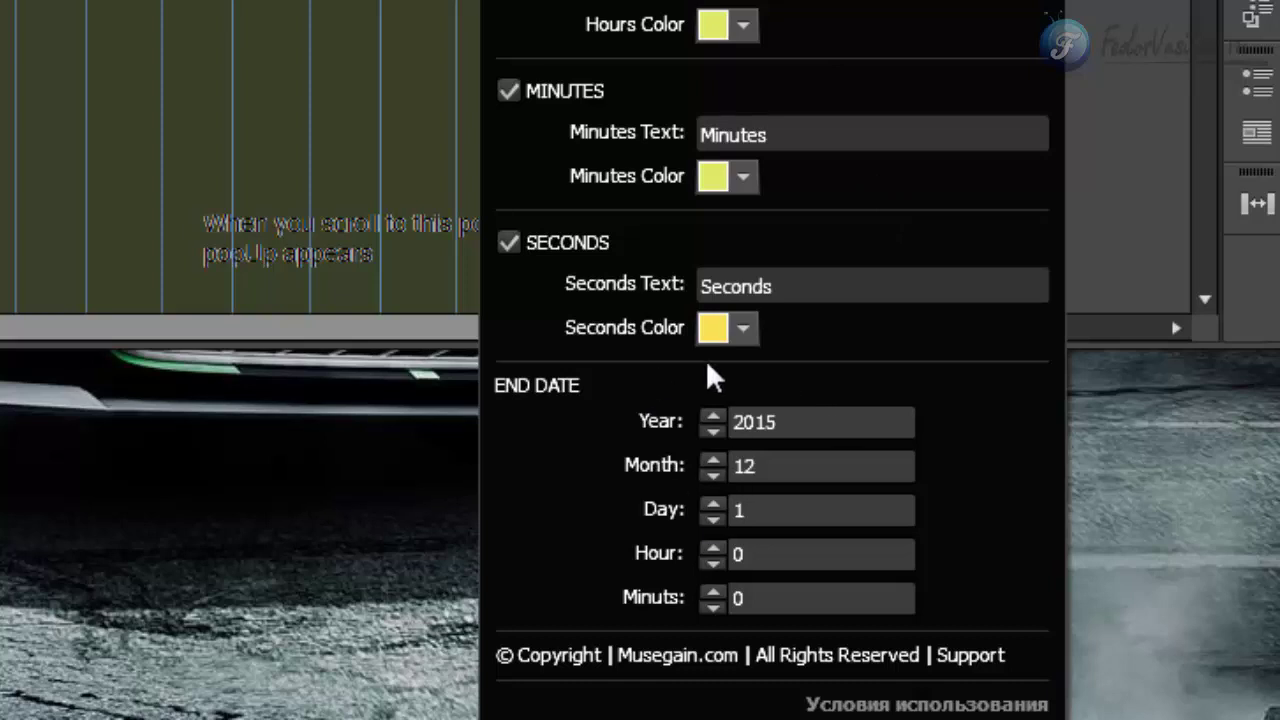
# Step: Set the Seconds circle colour to the same yellow-green swatch as the other circles
pyautogui.click(723, 326)
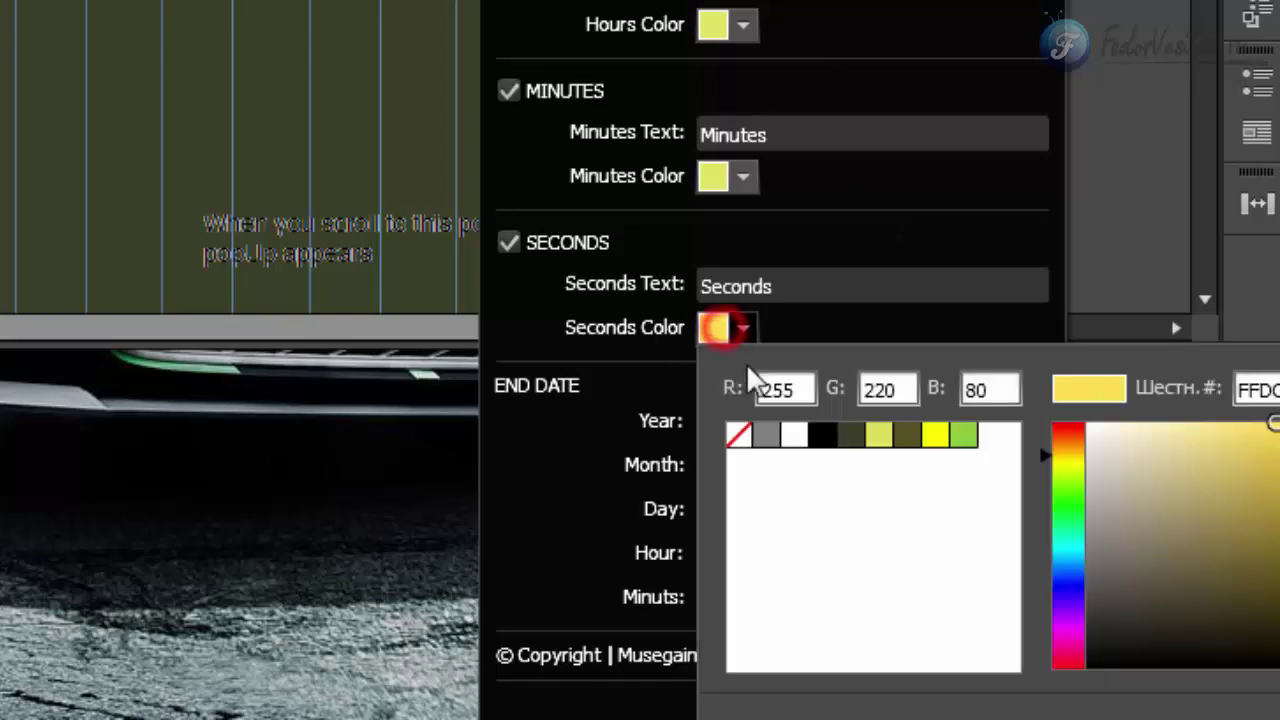
pyautogui.click(879, 434)
pyautogui.click(815, 238)
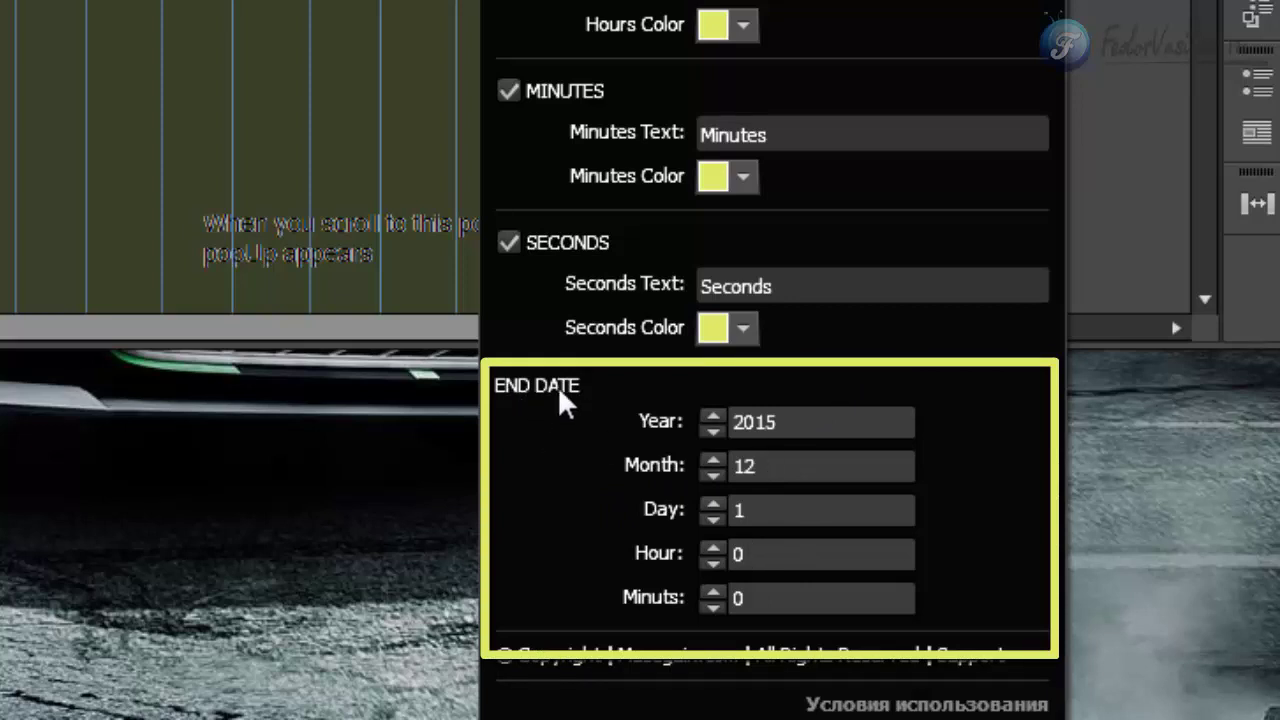
# Step: Set the year of the countdown's end date to 2016
pyautogui.doubleClick(770, 422)
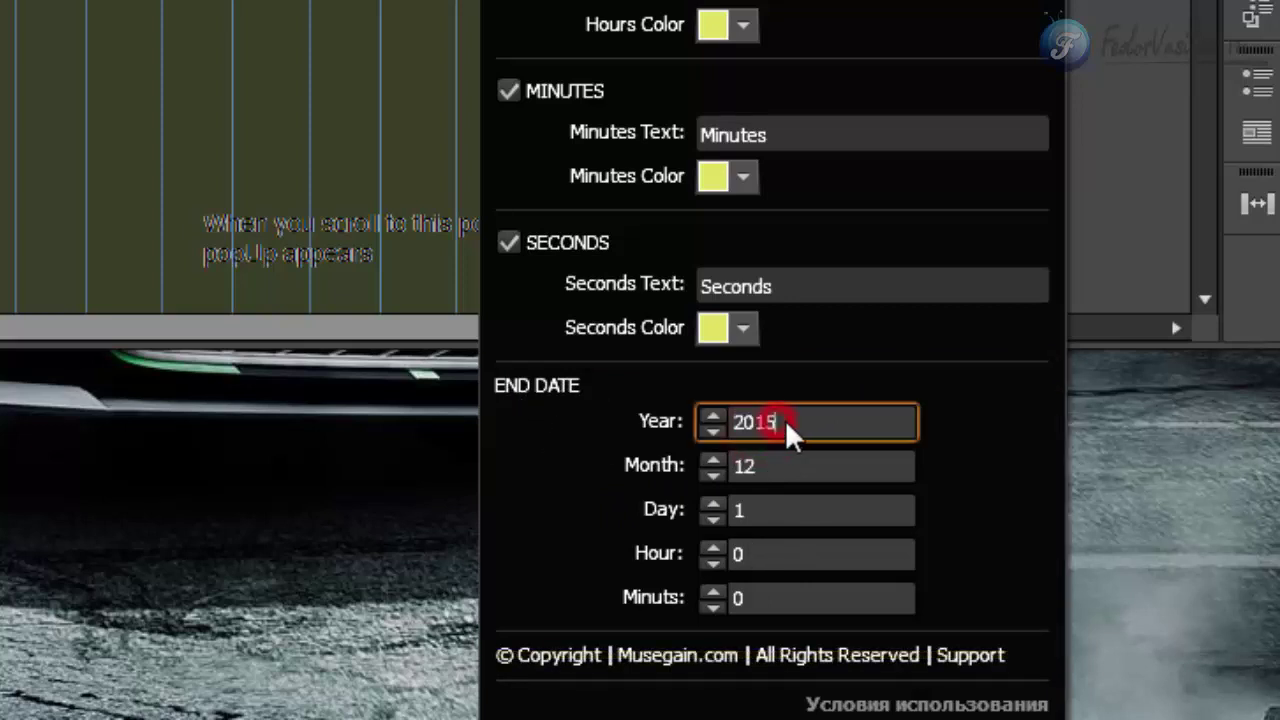
pyautogui.write('2016')
pyautogui.press('Return')
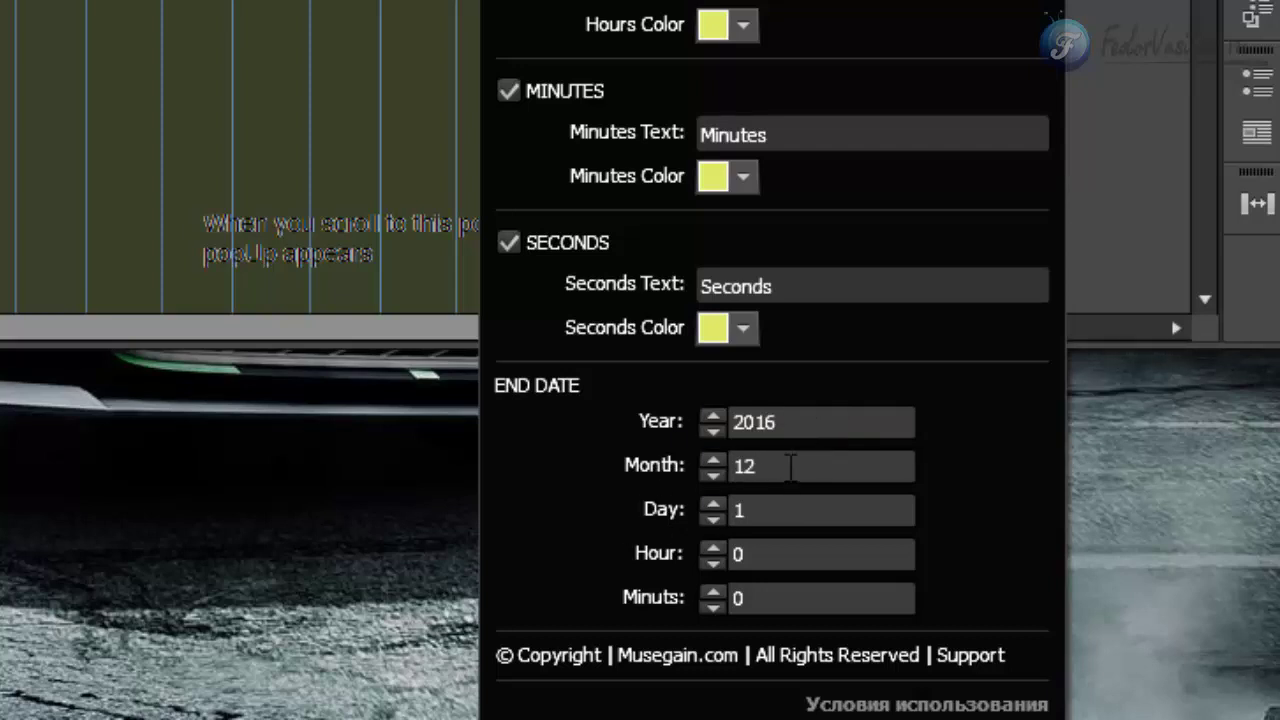
pyautogui.click(798, 428)
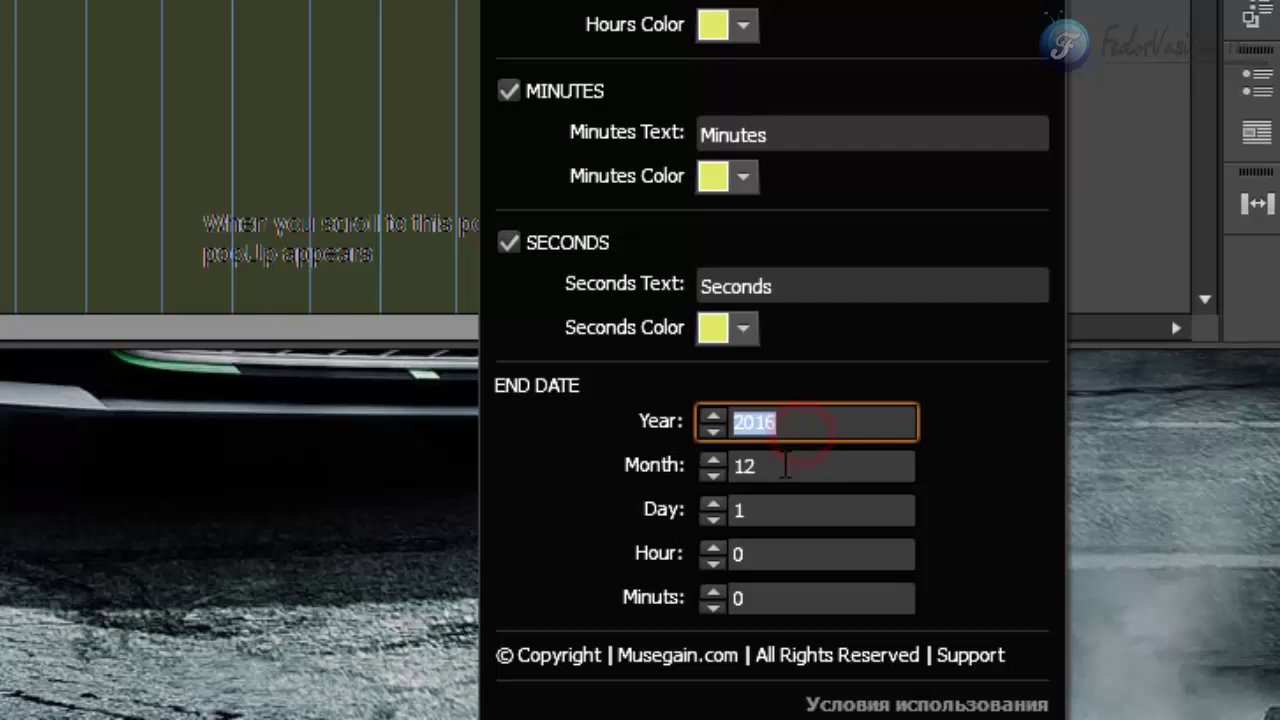
pyautogui.click(786, 470)
pyautogui.click(764, 511)
pyautogui.click(765, 557)
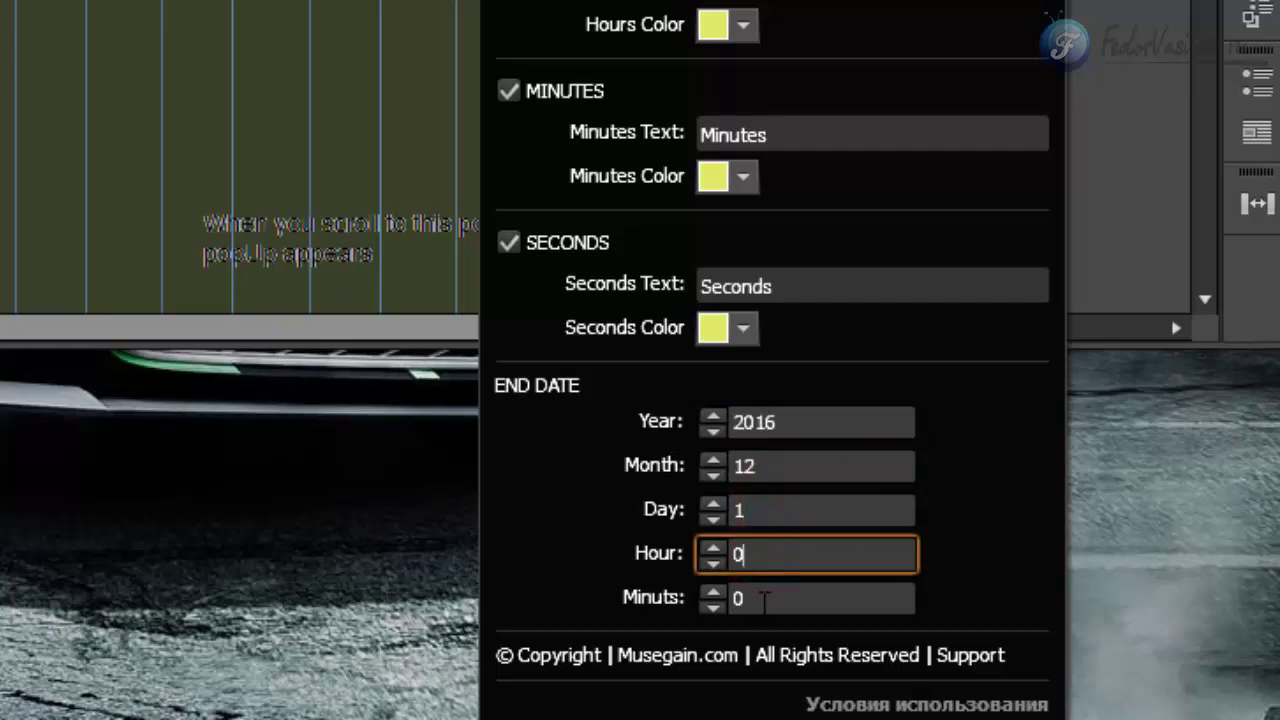
pyautogui.click(772, 600)
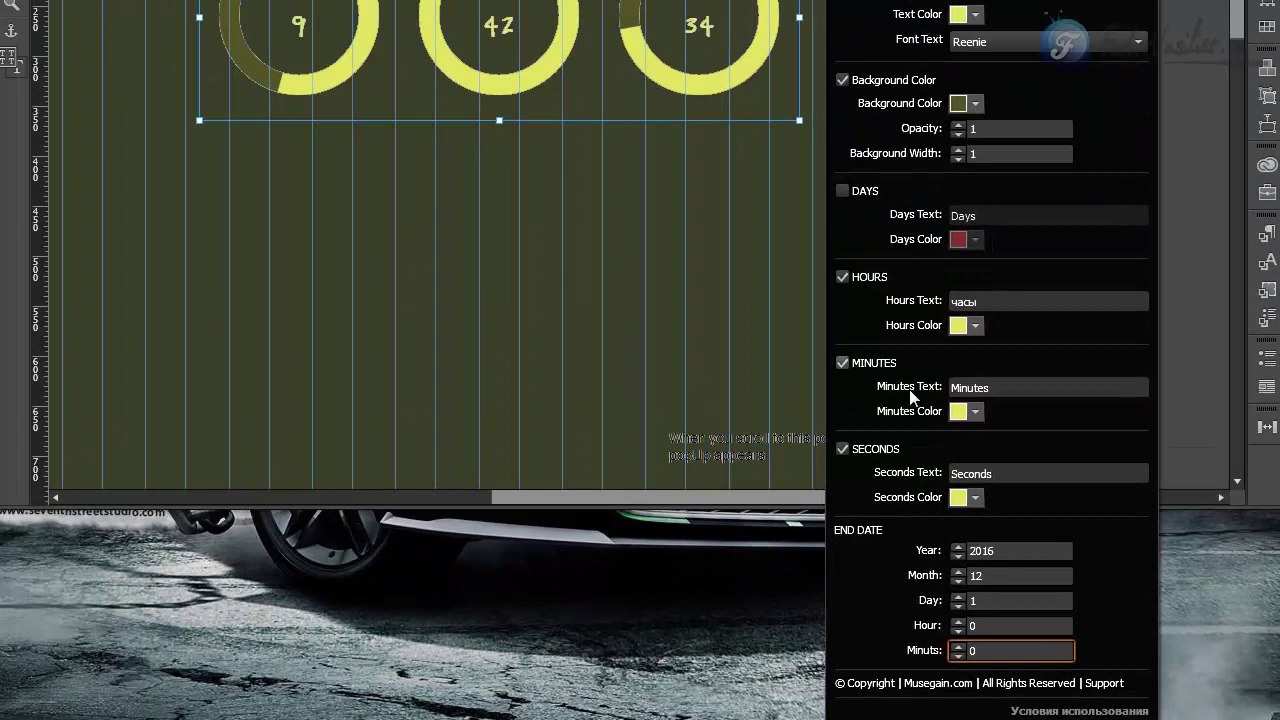
# Step: Close the widget options and place a duplicate of the countdown directly below the original on the page
pyautogui.click(745, 70)
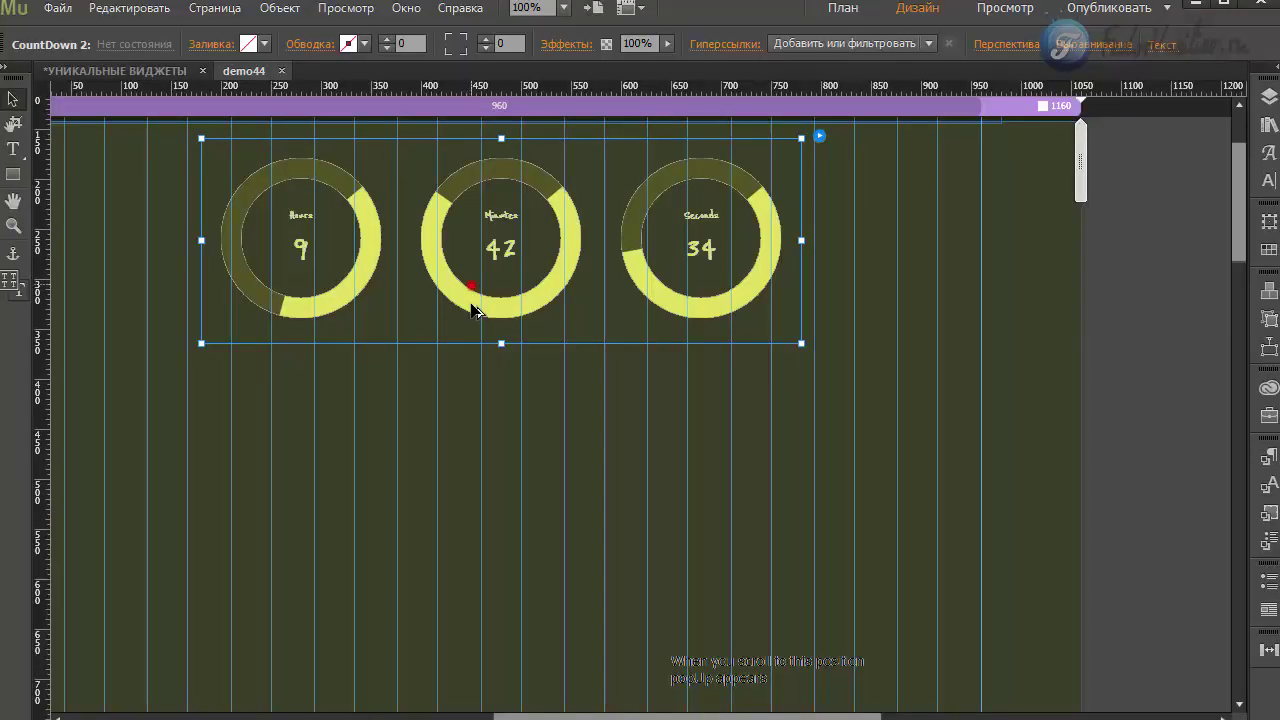
pyautogui.moveTo(455, 56); pyautogui.dragTo(478, 293)
pyautogui.moveTo(481, 516); pyautogui.dragTo(481, 516)
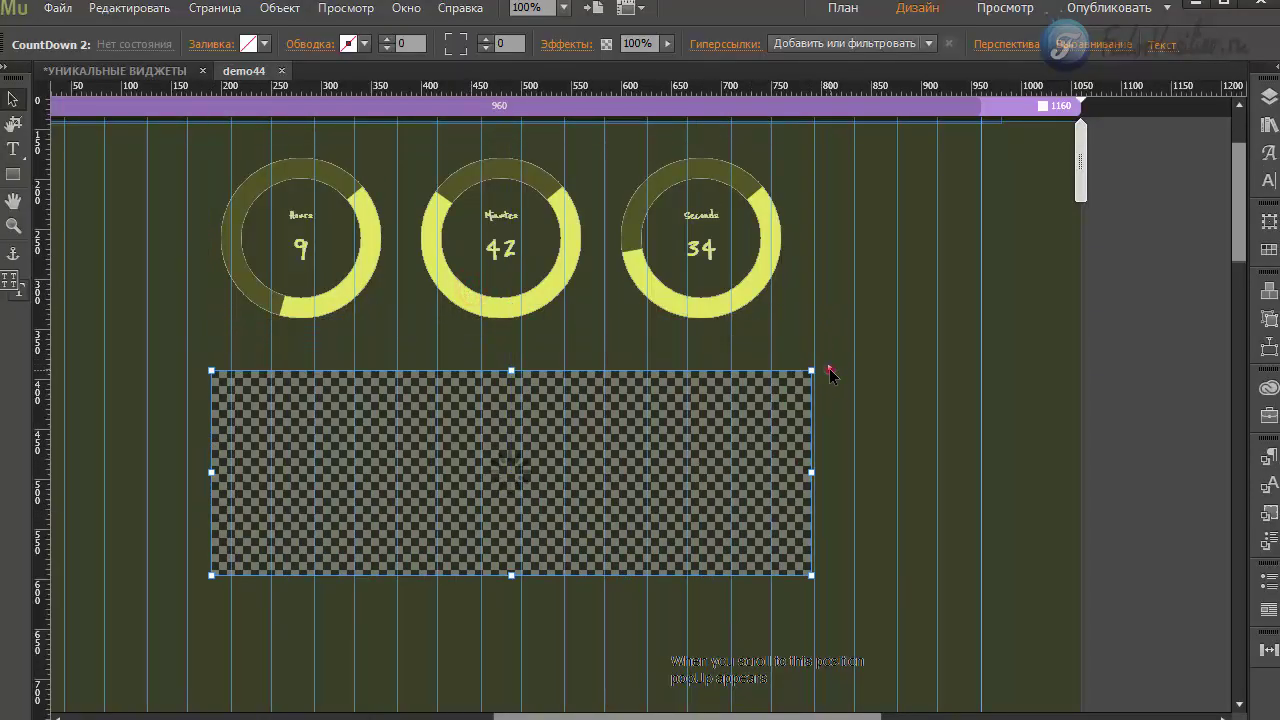
# Step: Check the duplicate countdown's options, deselect it and preview the page in the browser
pyautogui.click(829, 368)
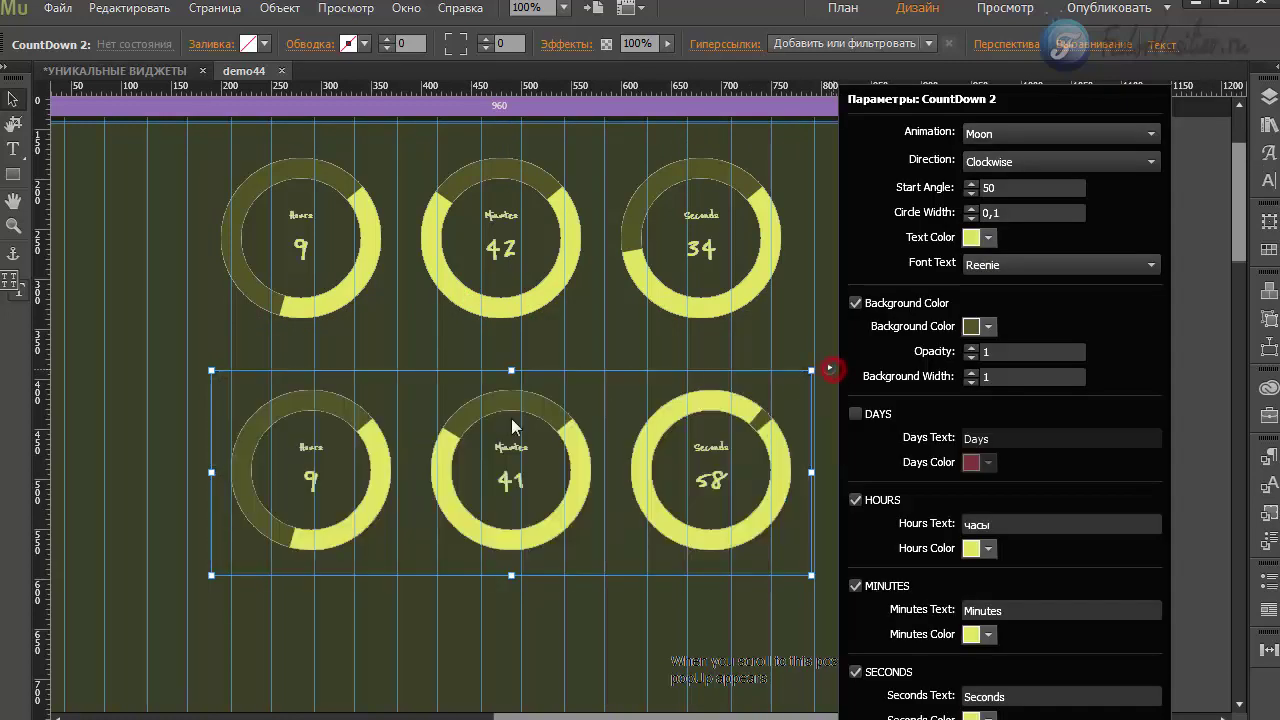
pyautogui.click(829, 368)
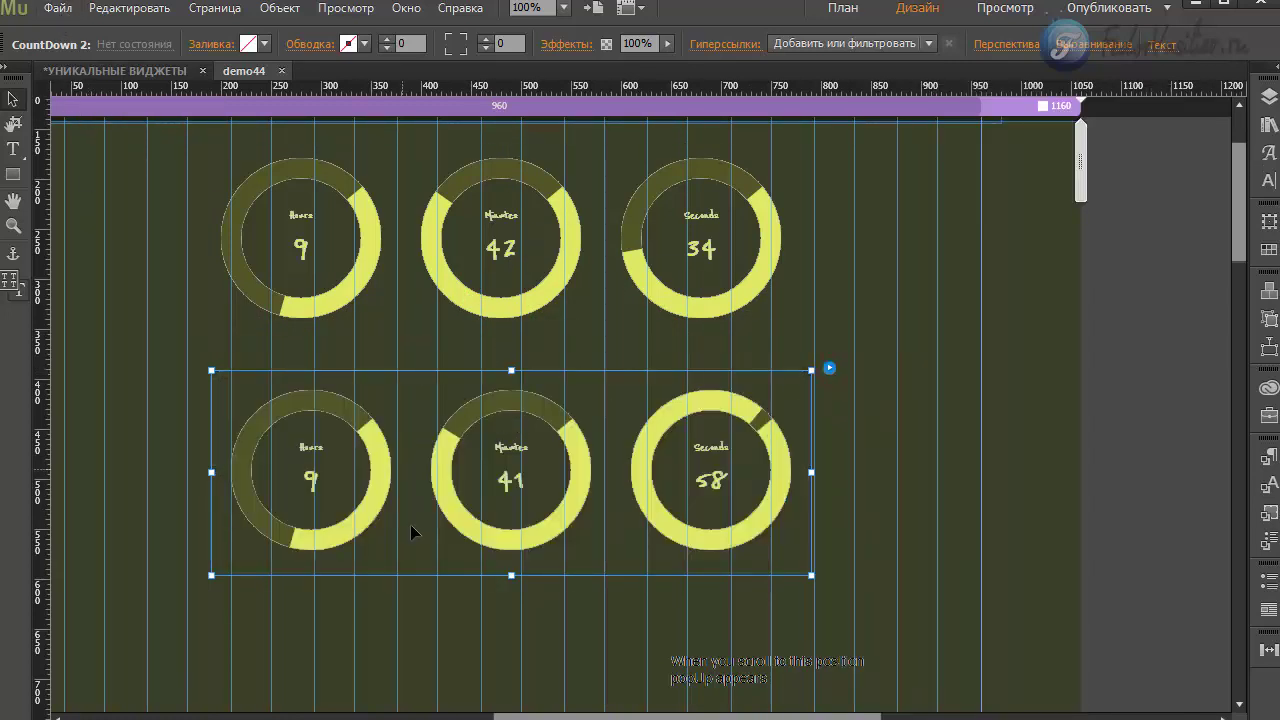
pyautogui.click(730, 675)
pyautogui.hotkey('ctrl', 'shift', 'e')
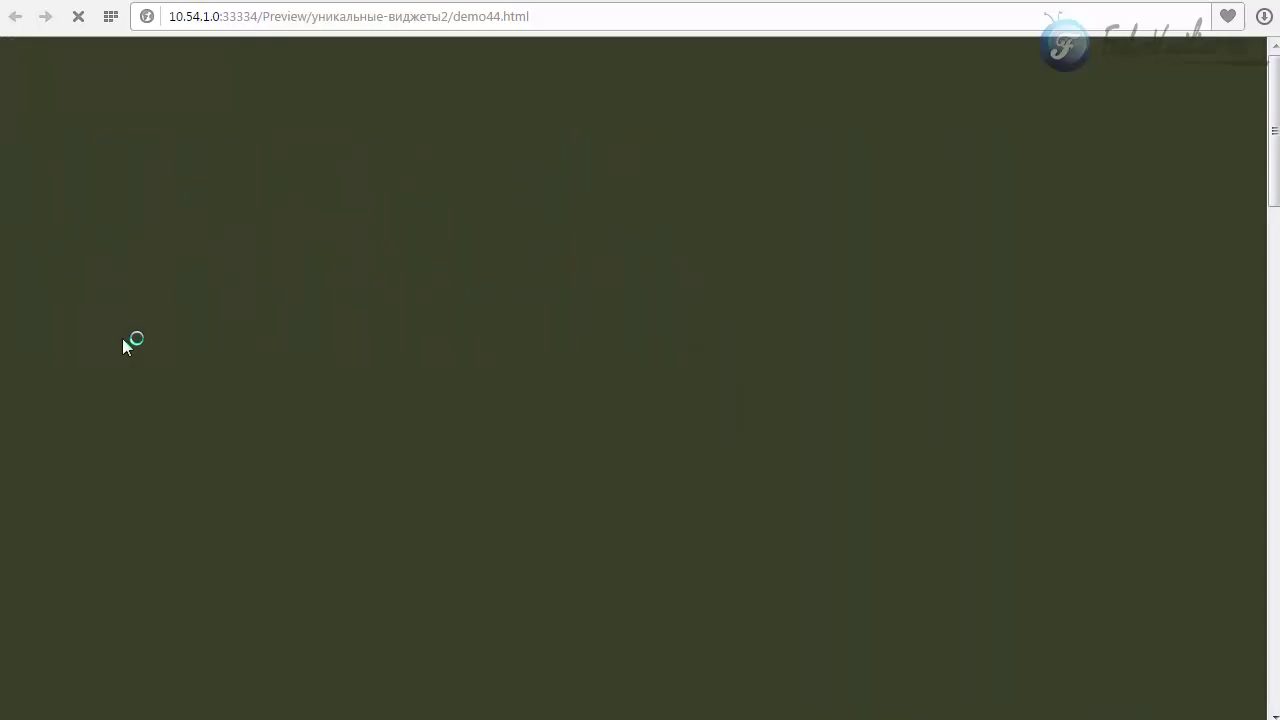